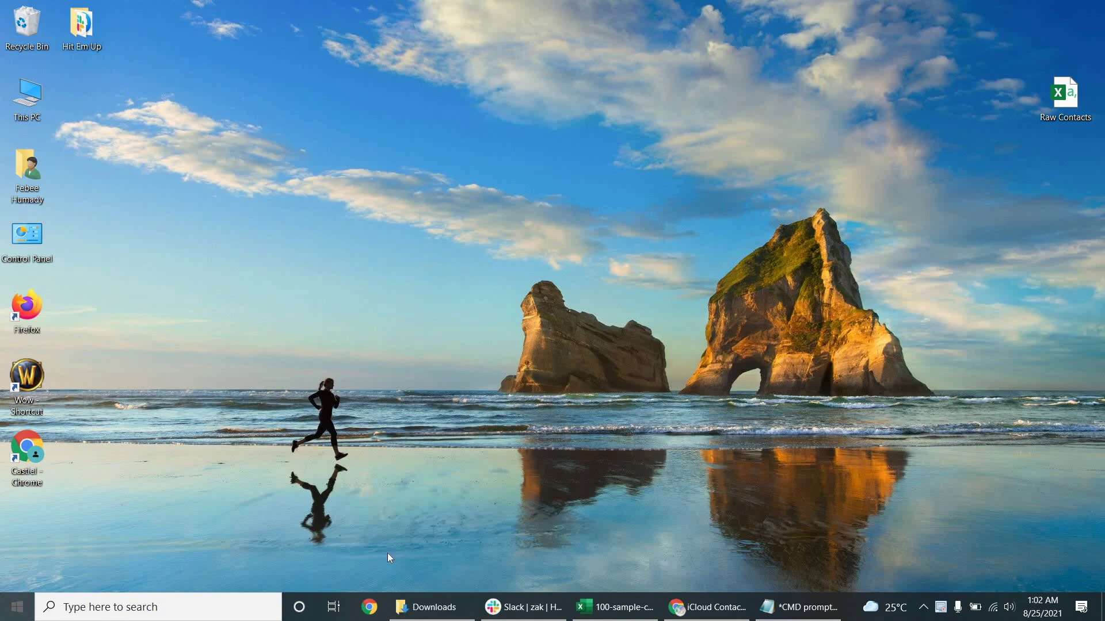
# - Restore the 100-sample-contacts-list-excel workbook window from the taskbar
pyautogui.click(615, 607)
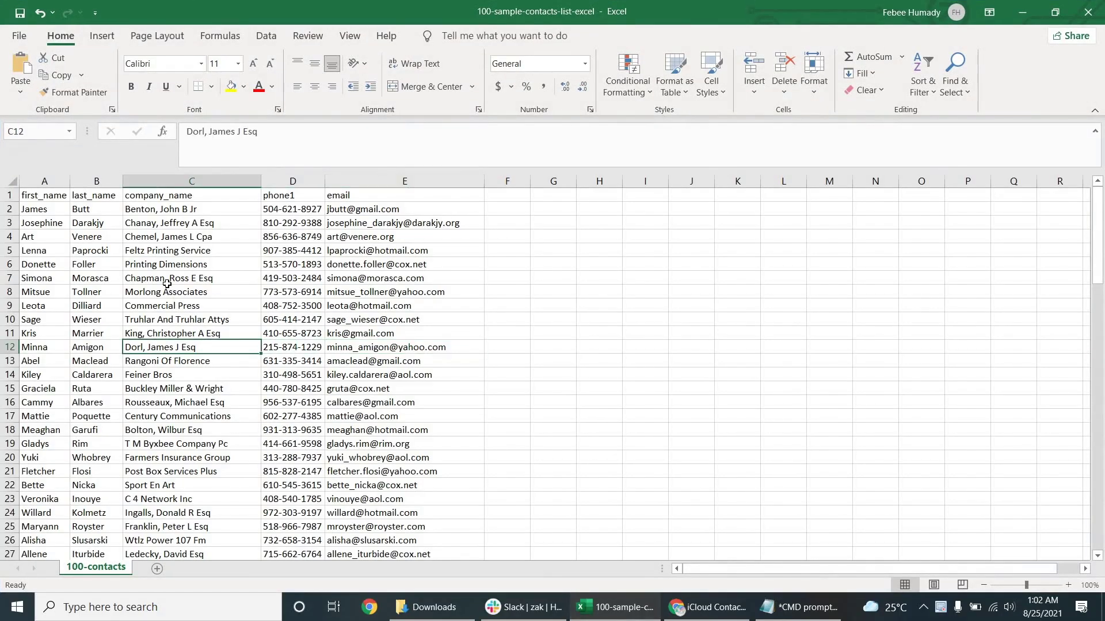
# - Save the 100-contacts sheet as a CSV (Comma delimited) file in the HitEmUpApp folder
pyautogui.click(63, 194)
pyautogui.click(419, 208)
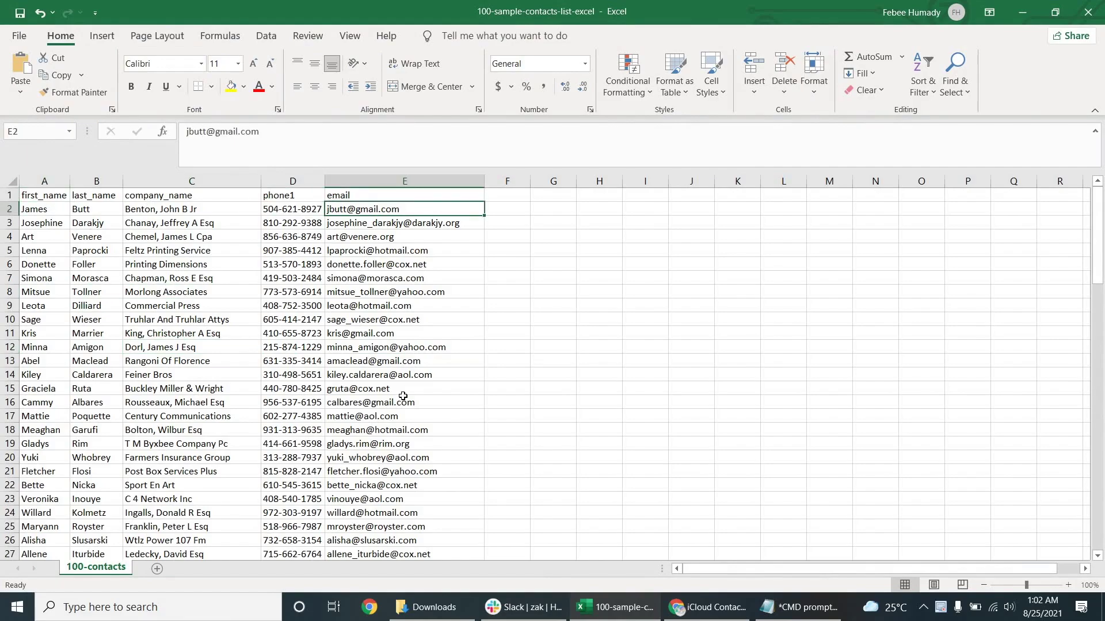
pyautogui.scroll(-5, 403, 396)
pyautogui.scroll(5, 402, 396)
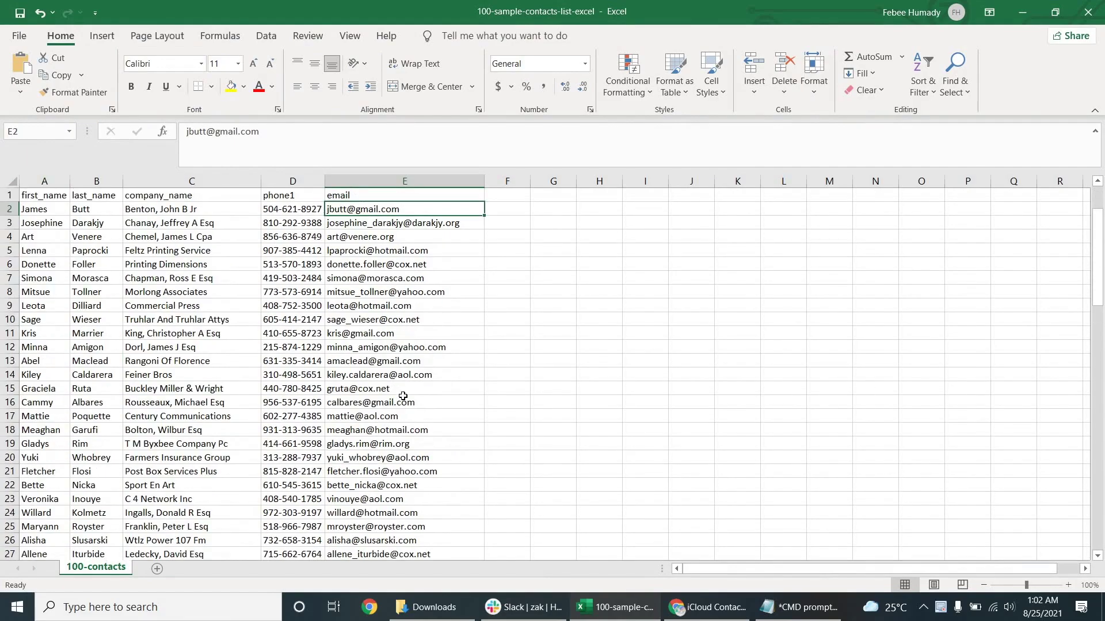
pyautogui.click(19, 37)
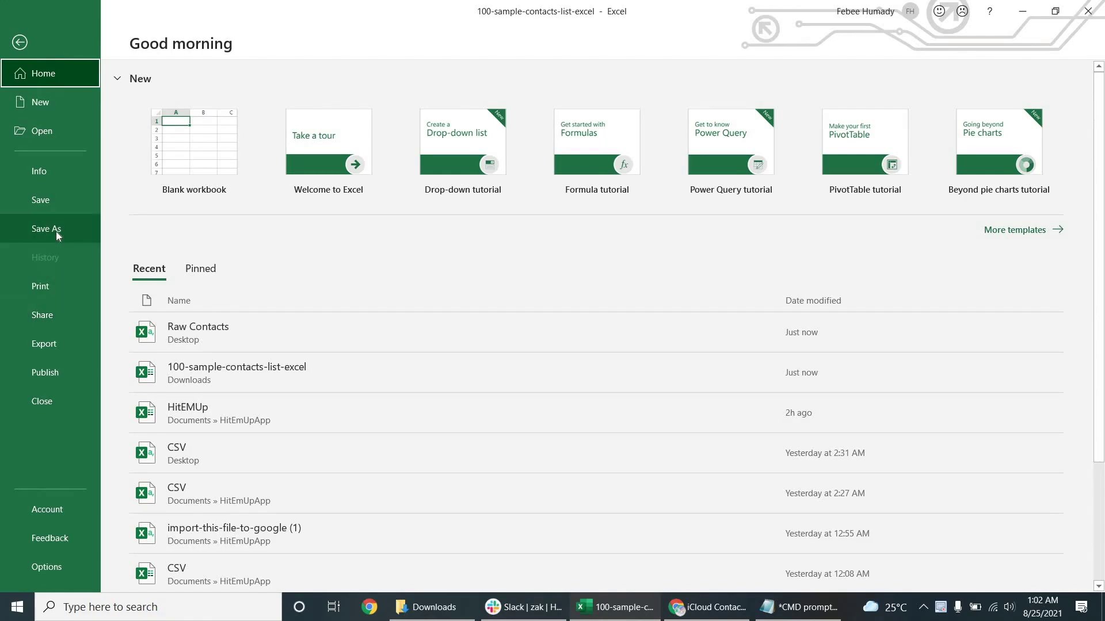
pyautogui.click(20, 42)
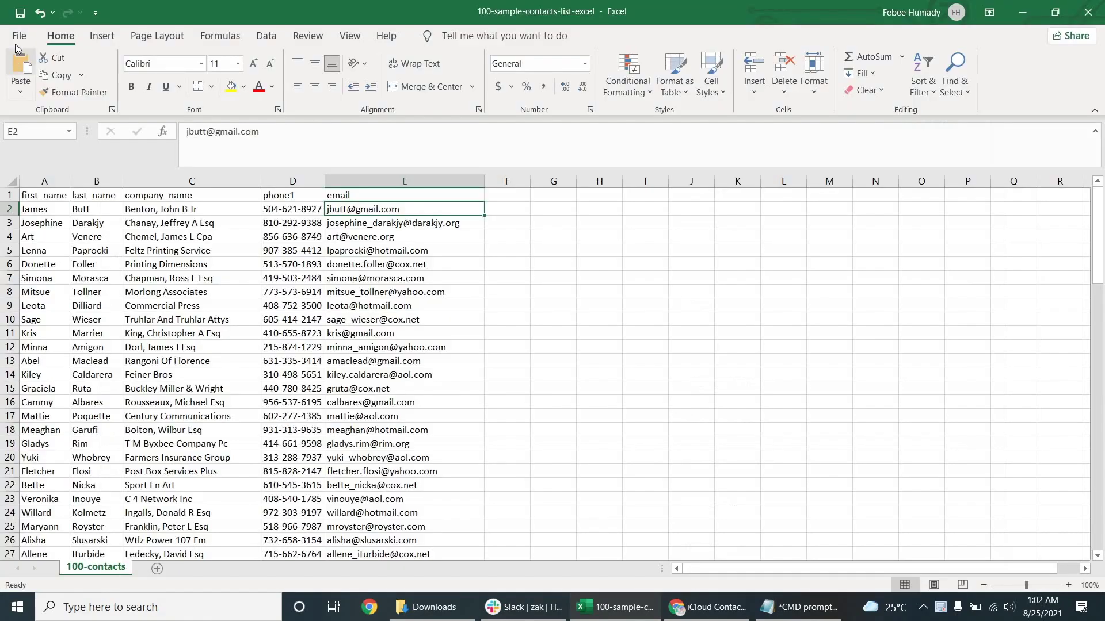
pyautogui.click(19, 36)
pyautogui.click(56, 226)
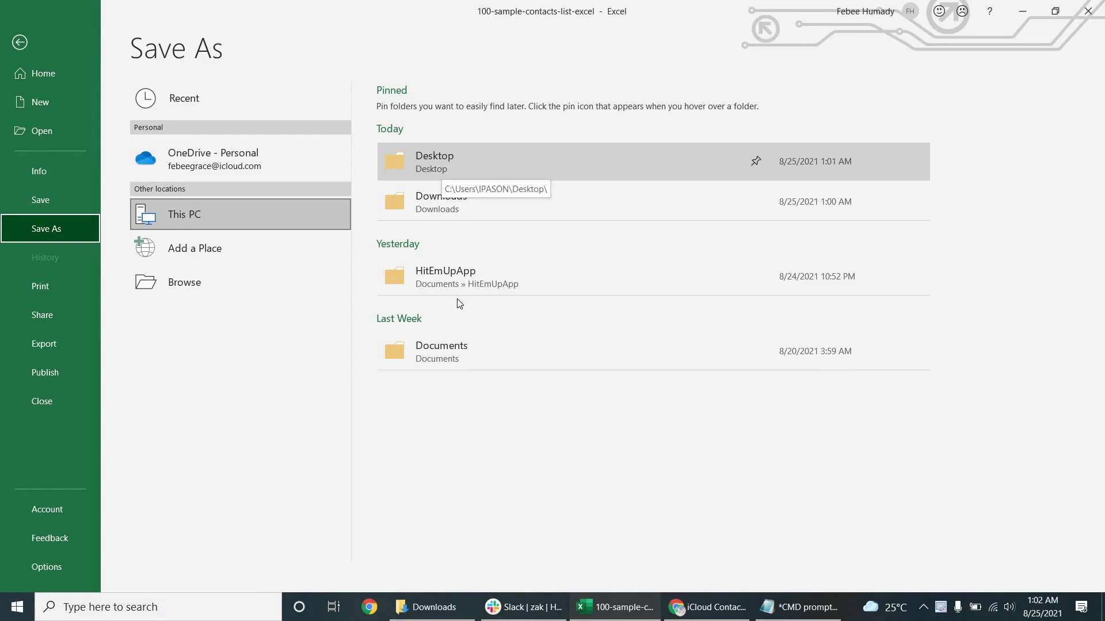
pyautogui.click(440, 278)
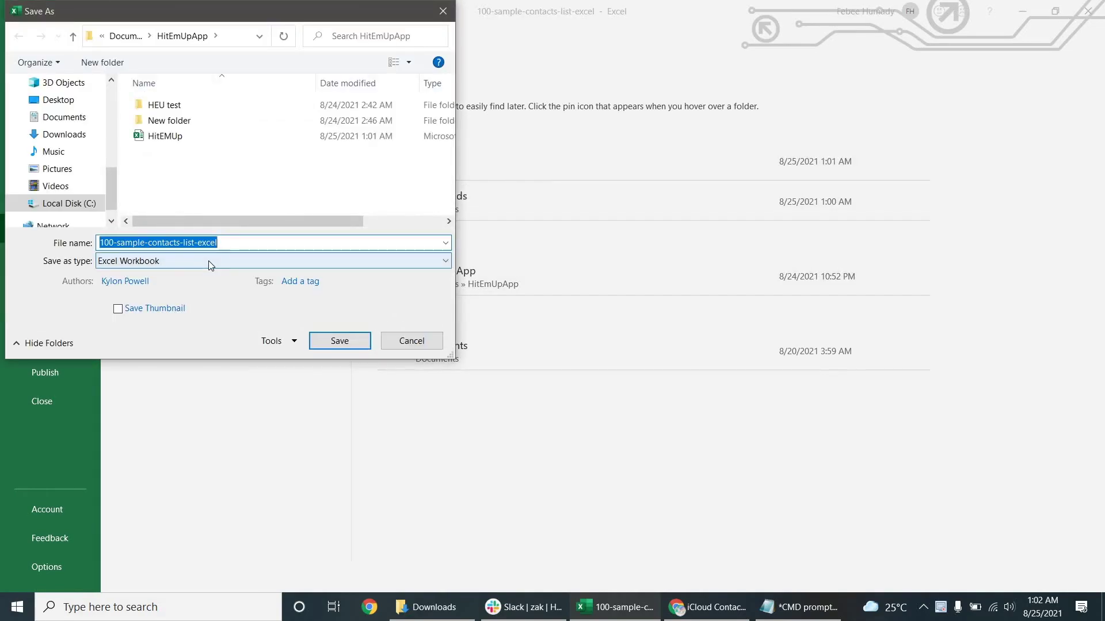
pyautogui.click(208, 260)
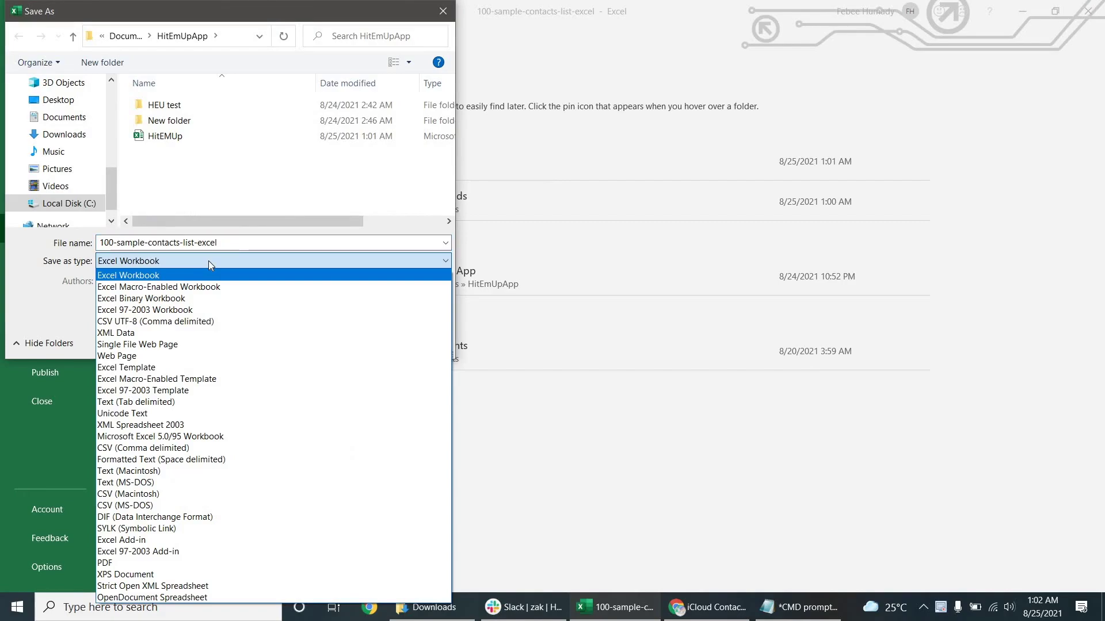
pyautogui.click(171, 449)
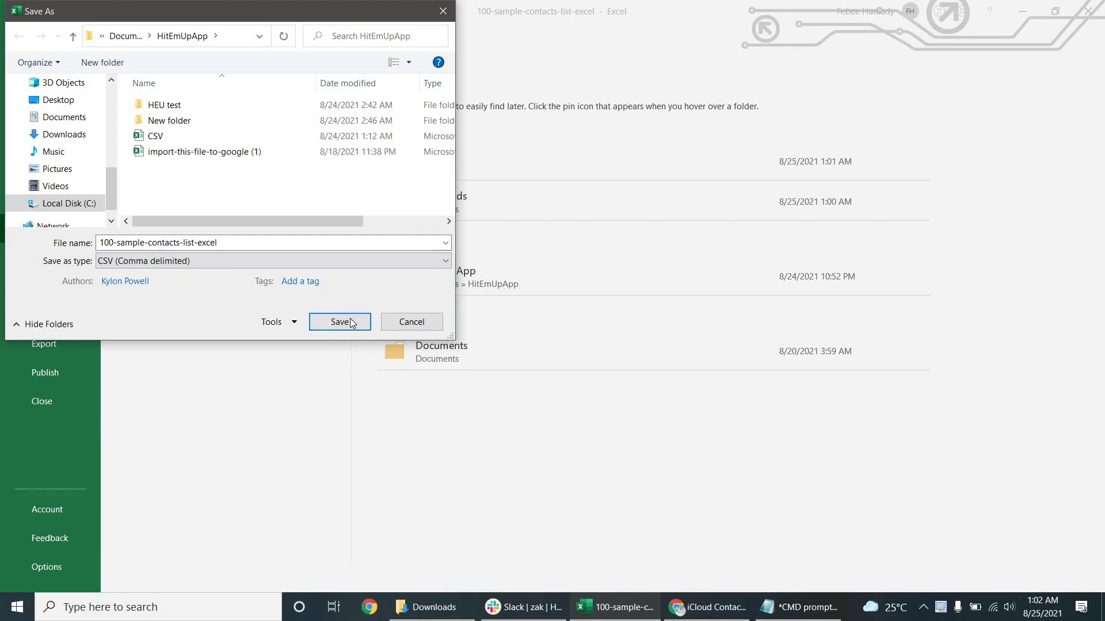
pyautogui.click(411, 323)
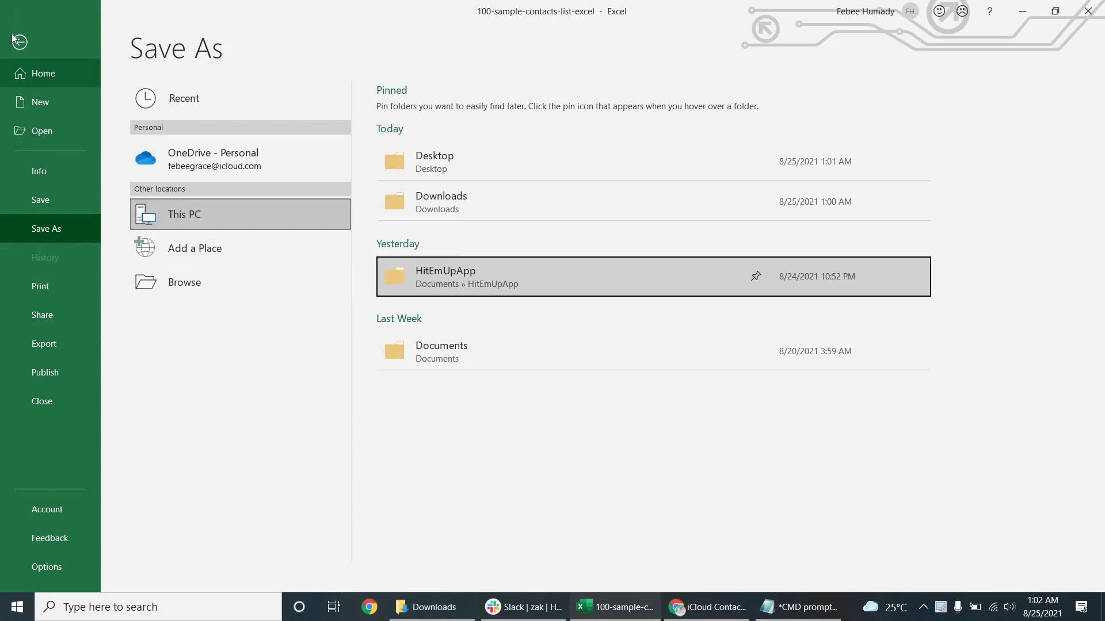
# - Minimize Excel and run 'Contact' from the Run dialog to open the empty Contacts folder
pyautogui.click(19, 41)
pyautogui.click(1022, 11)
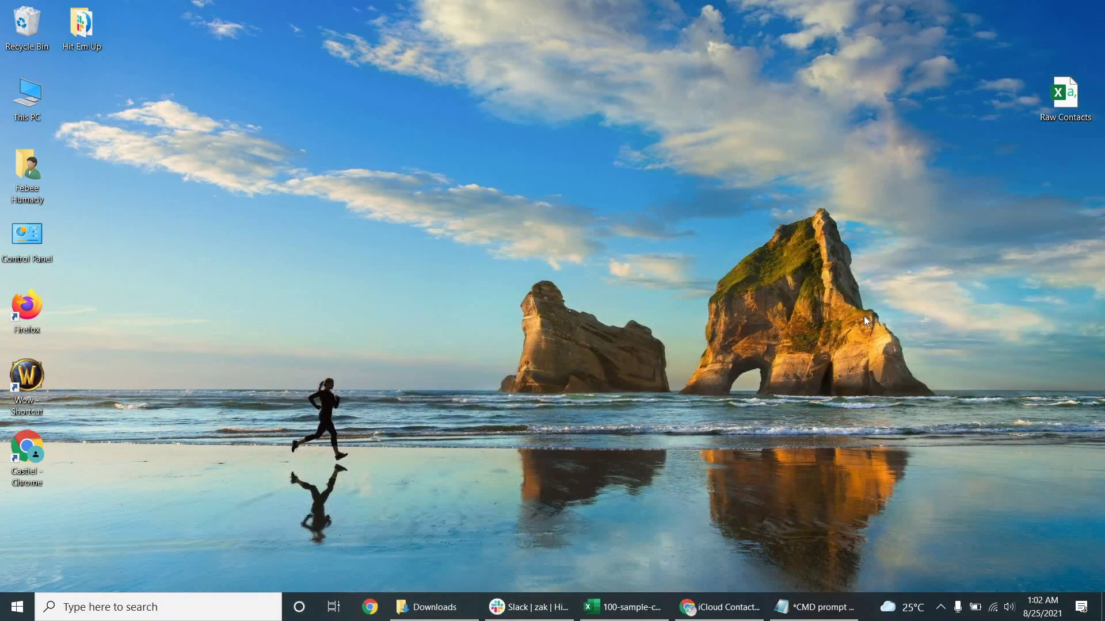
pyautogui.click(17, 607)
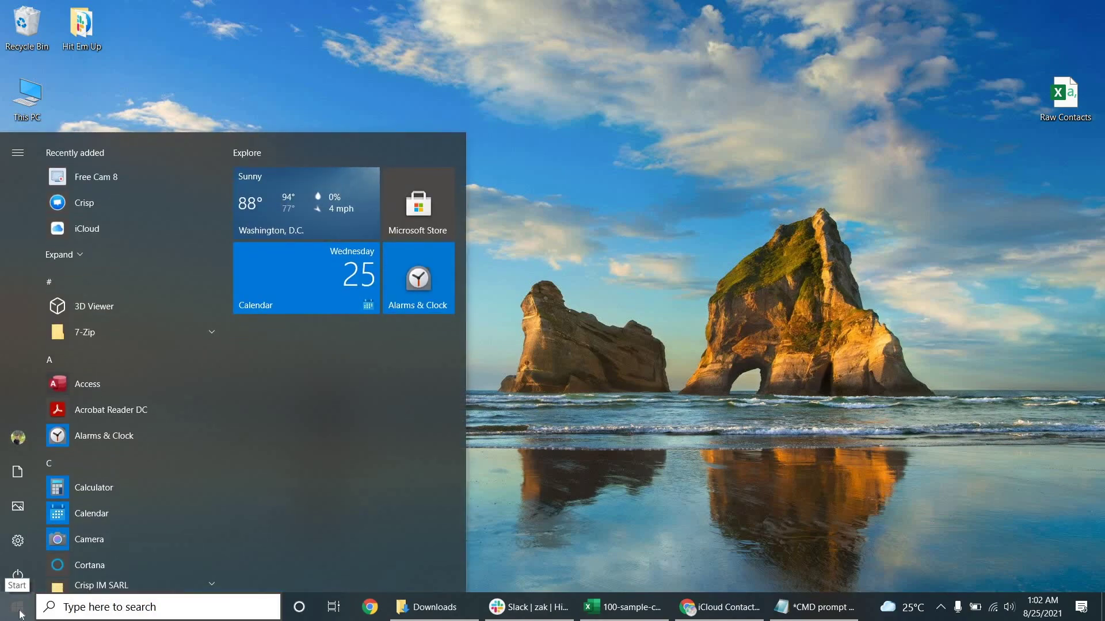
pyautogui.write('run')
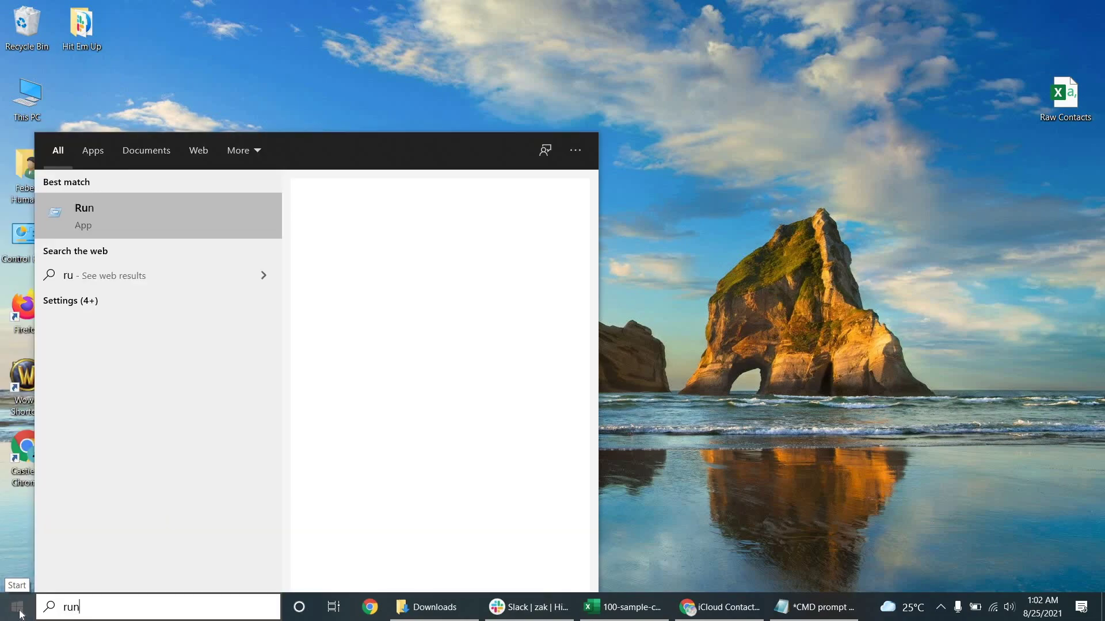
pyautogui.press('Return')
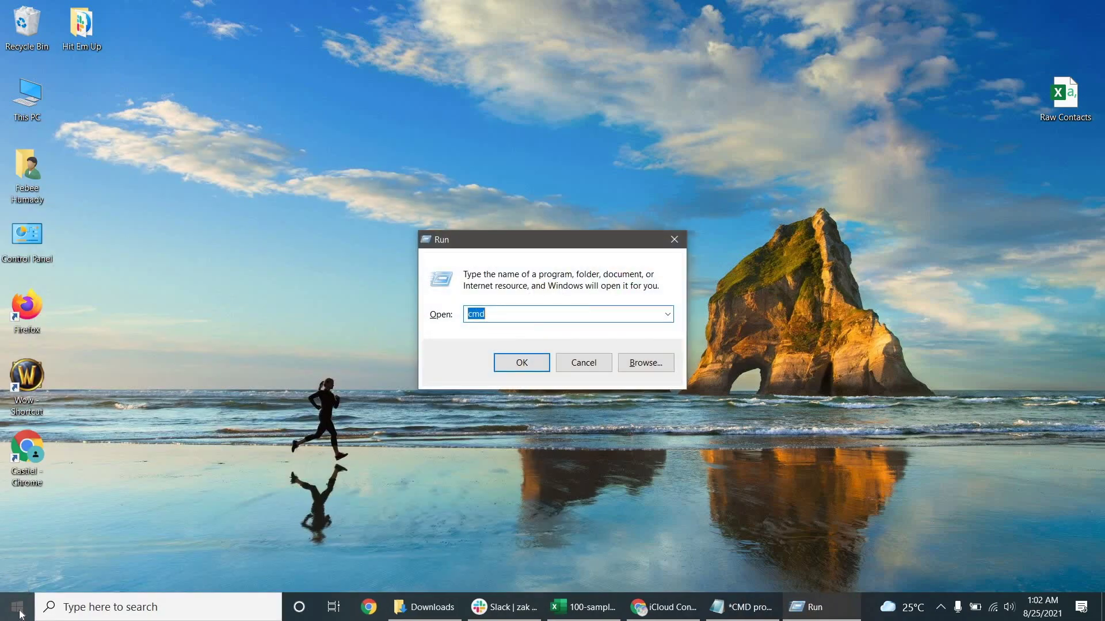
pyautogui.write('Cont')
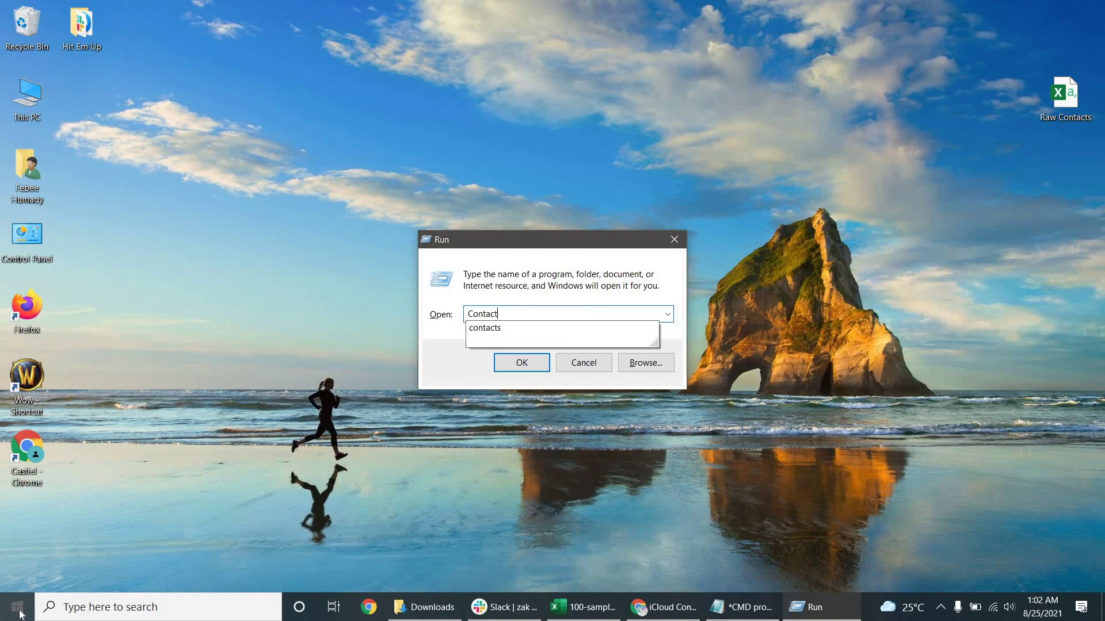
pyautogui.write('act')
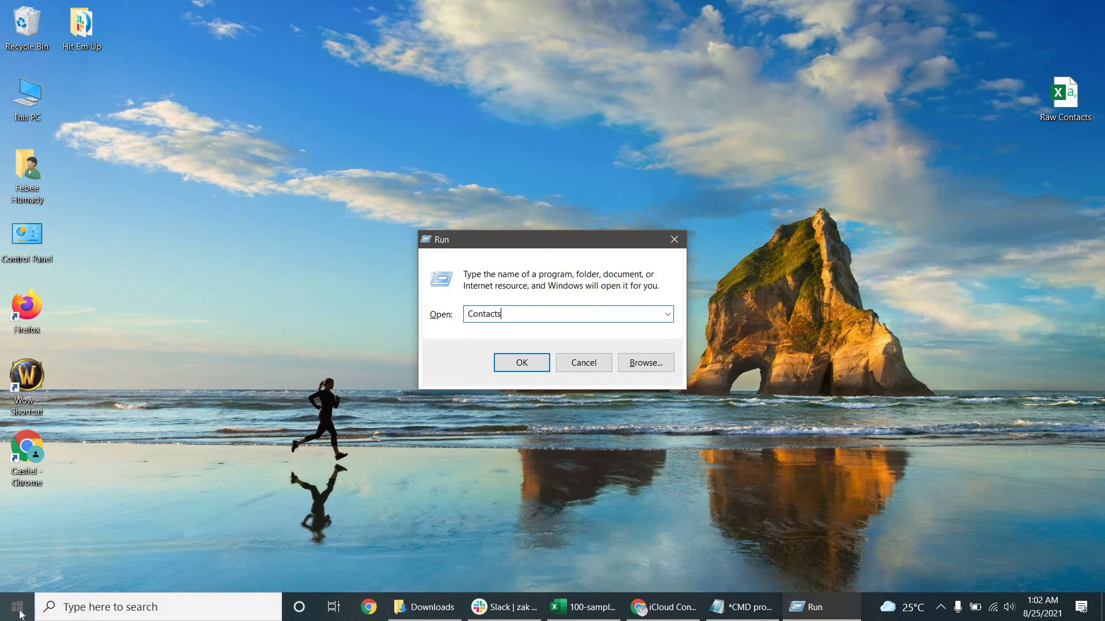
pyautogui.press('Return')
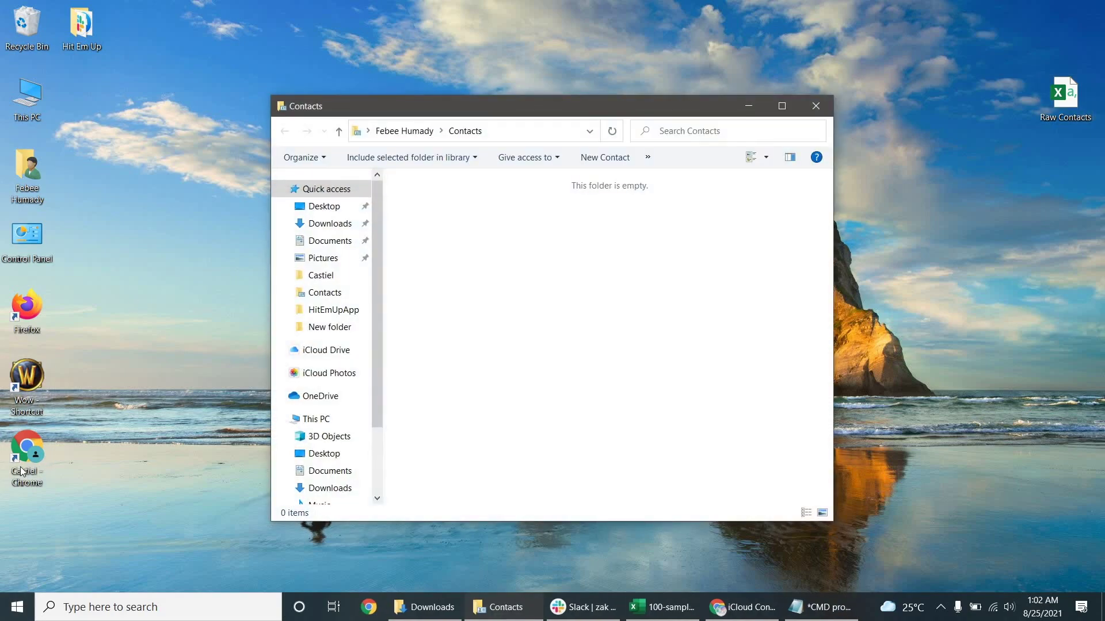
# - Start a CSV (Comma Separated Values) import using Raw Contacts.csv from the Desktop
pyautogui.click(651, 157)
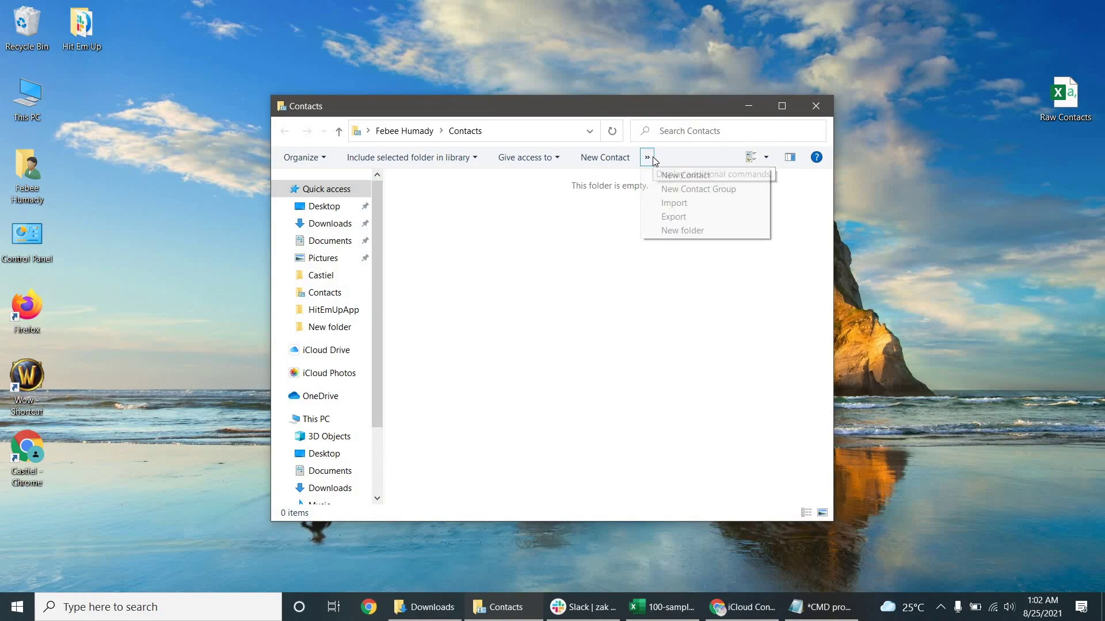
pyautogui.click(694, 208)
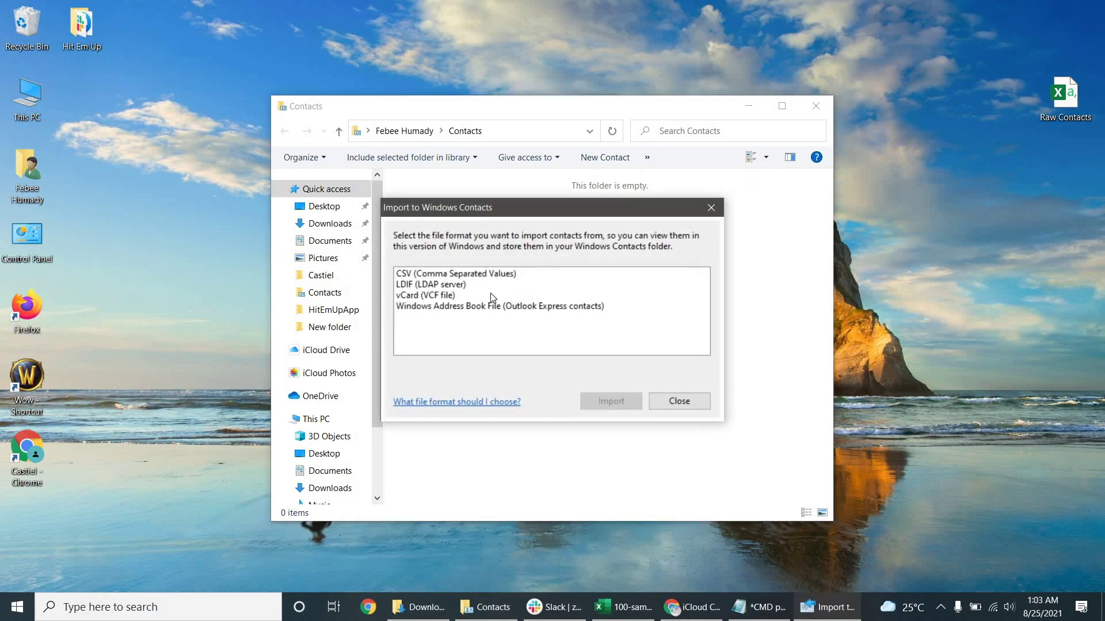
pyautogui.click(479, 273)
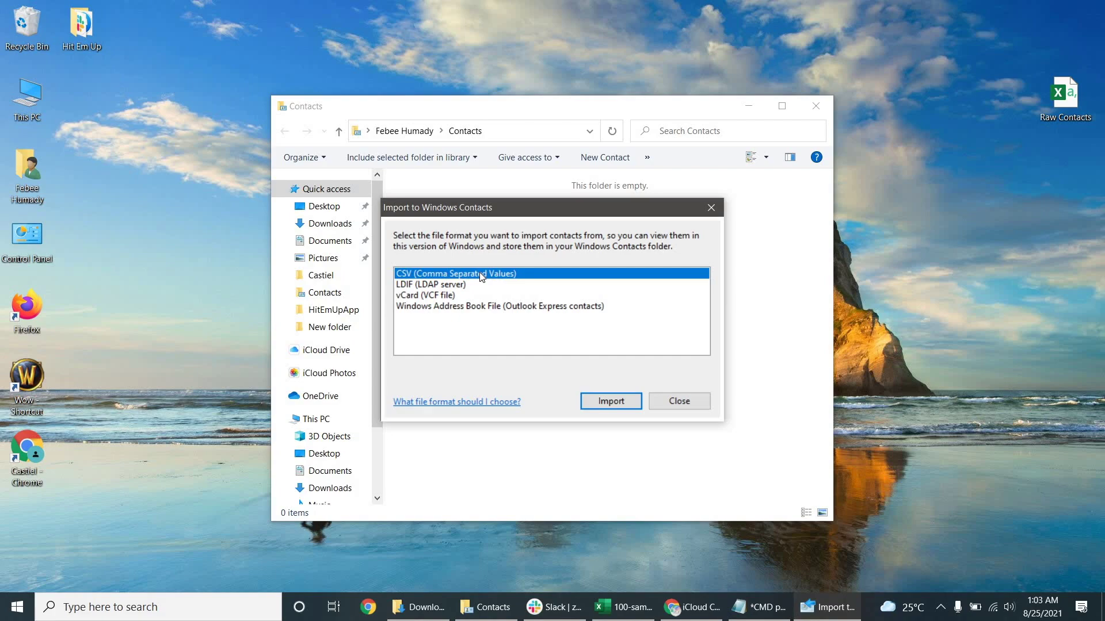
pyautogui.click(606, 400)
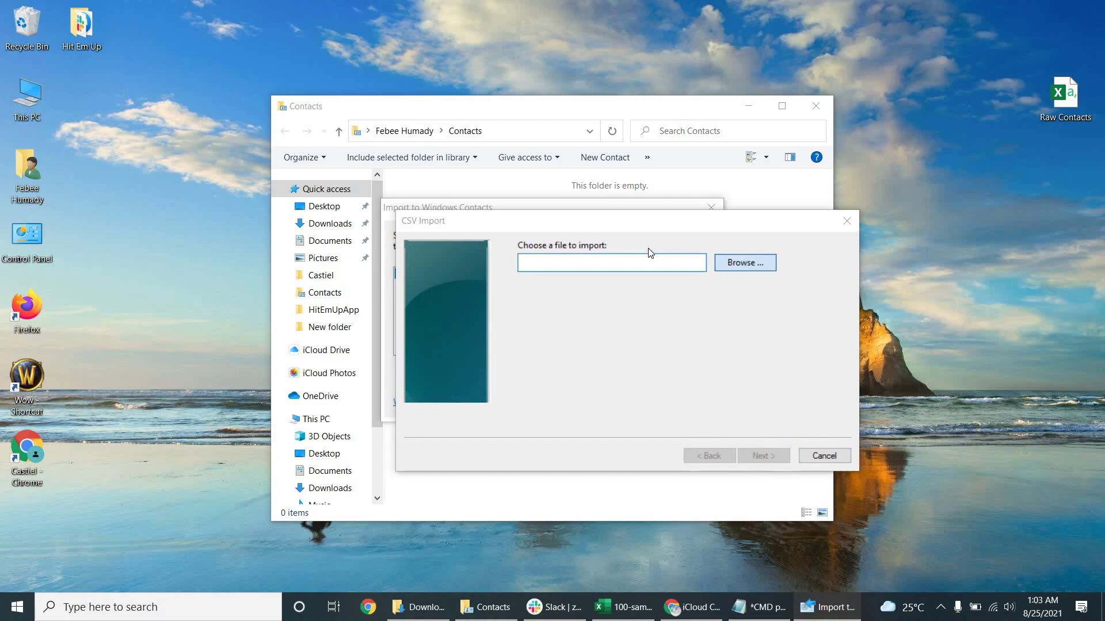
pyautogui.click(638, 363)
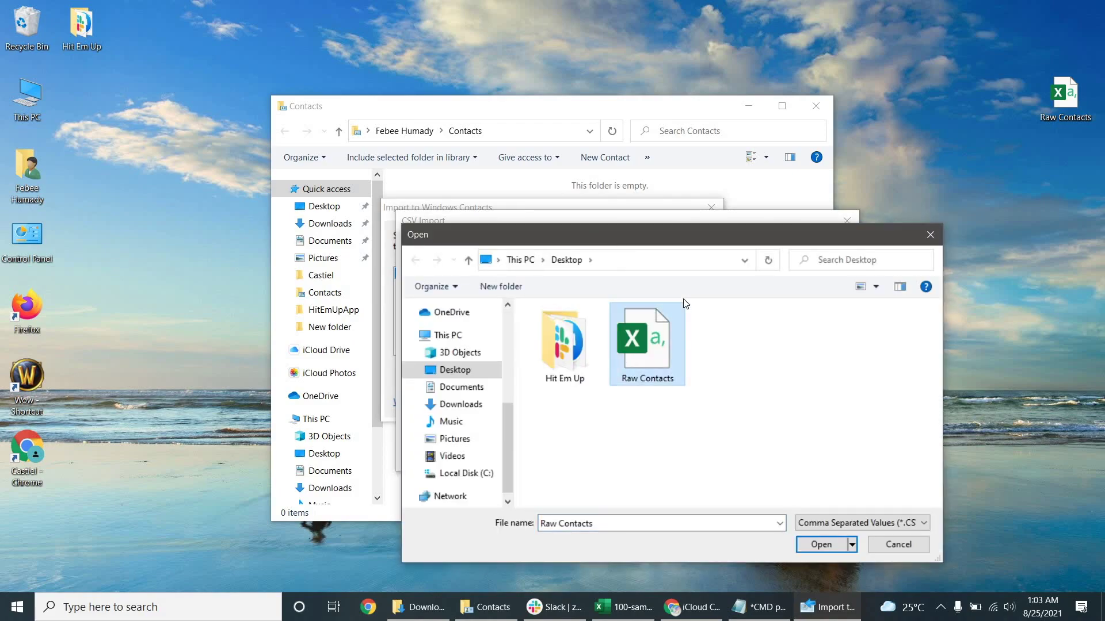
pyautogui.moveTo(685, 241); pyautogui.dragTo(665, 237)
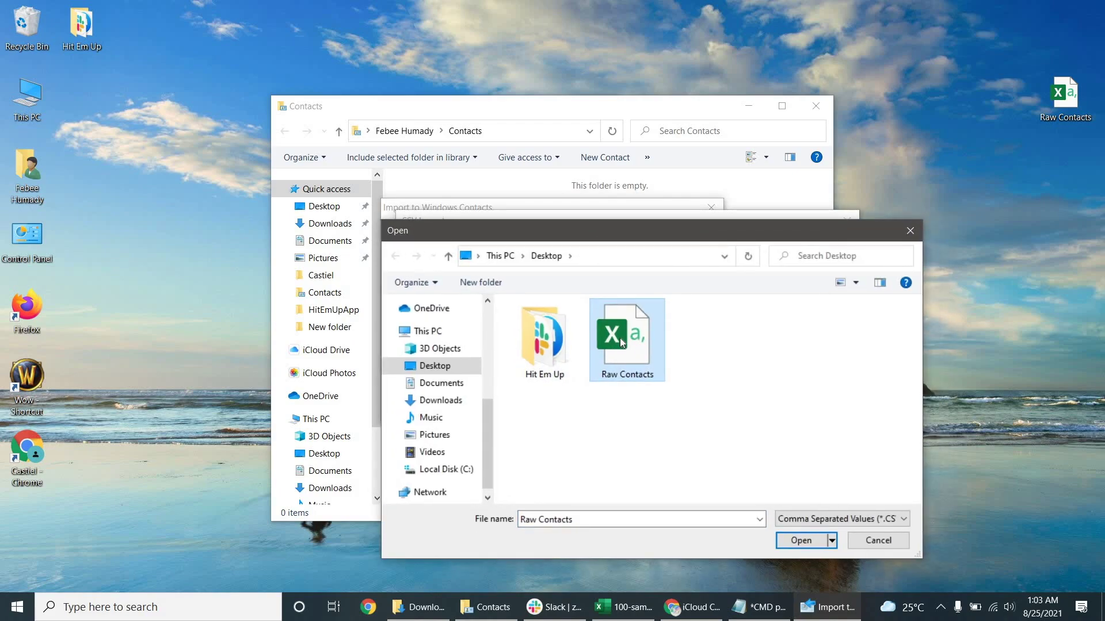
pyautogui.click(798, 541)
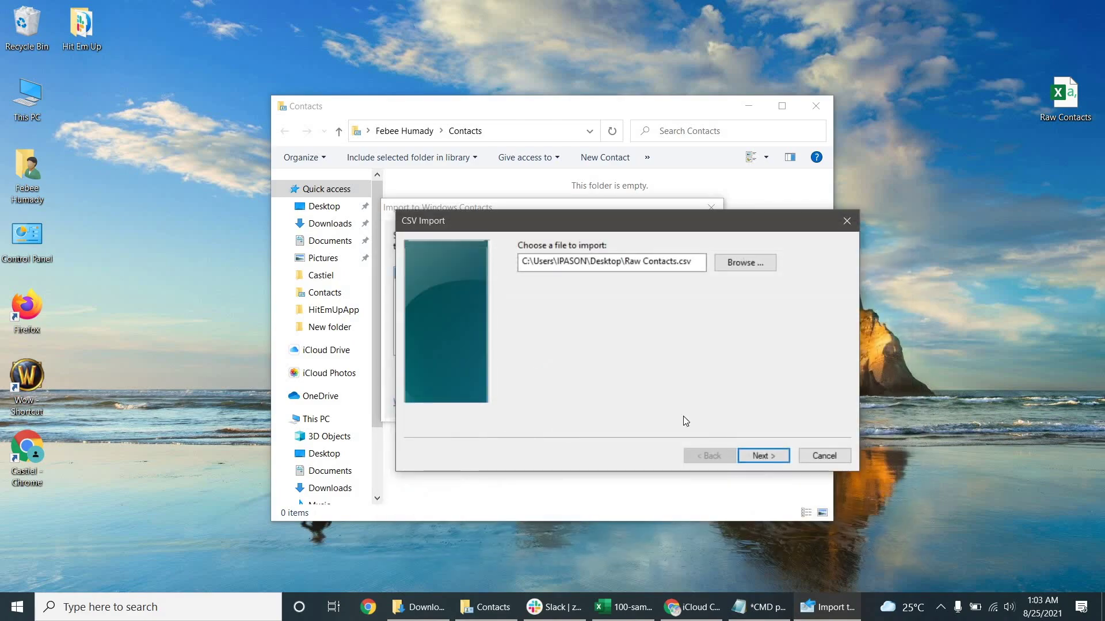
# - Map first_name to First Name and last_name to Last Name in the CSV import
pyautogui.click(762, 455)
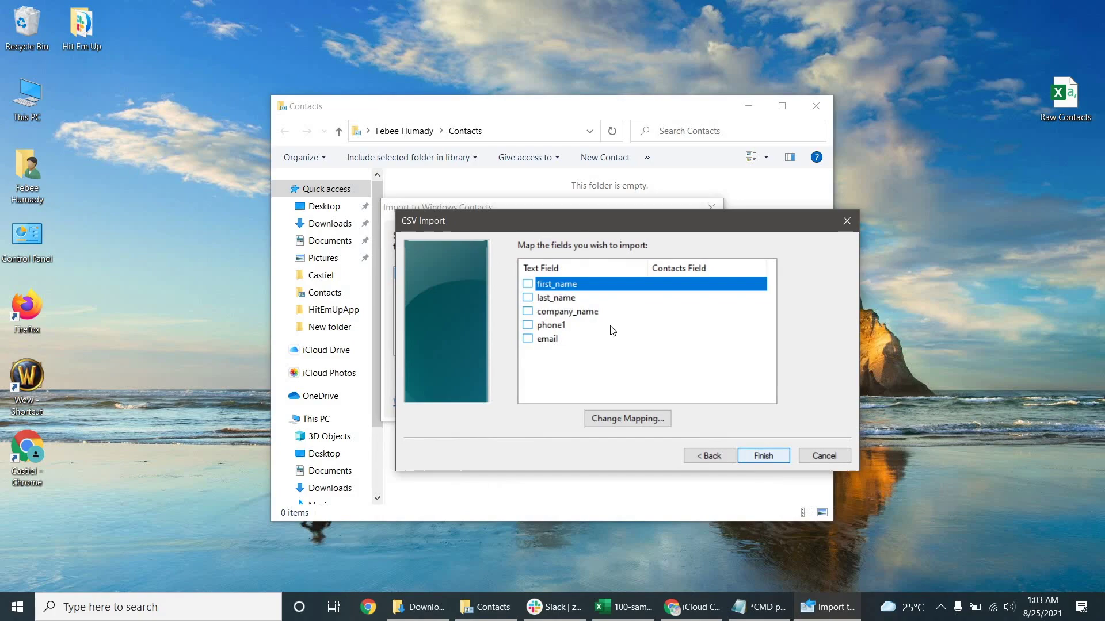
pyautogui.doubleClick(560, 285)
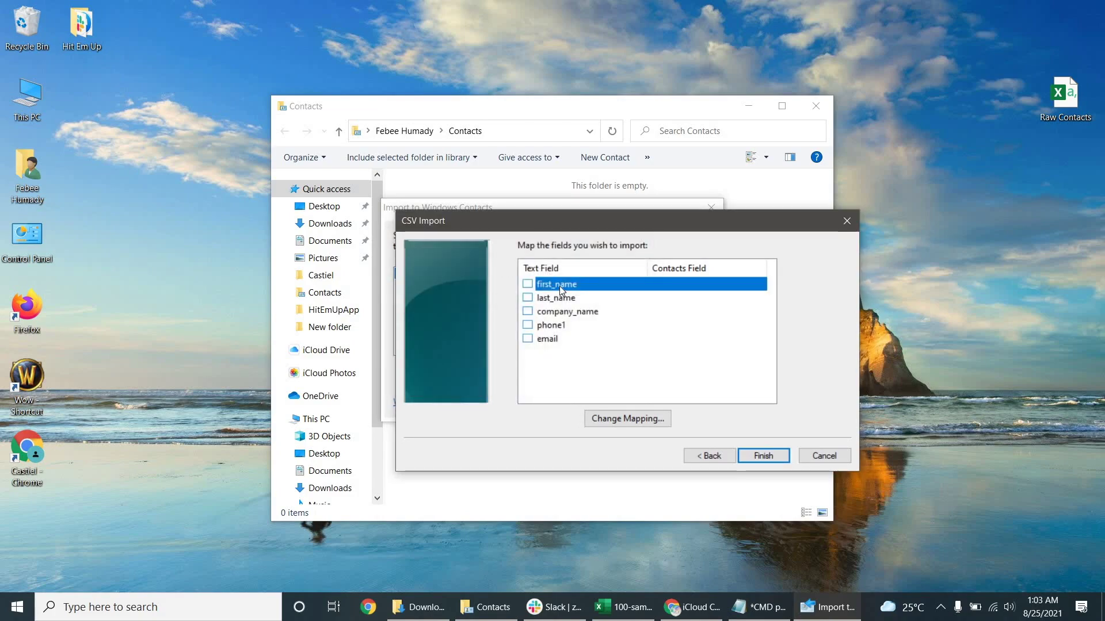
pyautogui.doubleClick(559, 285)
pyautogui.click(524, 303)
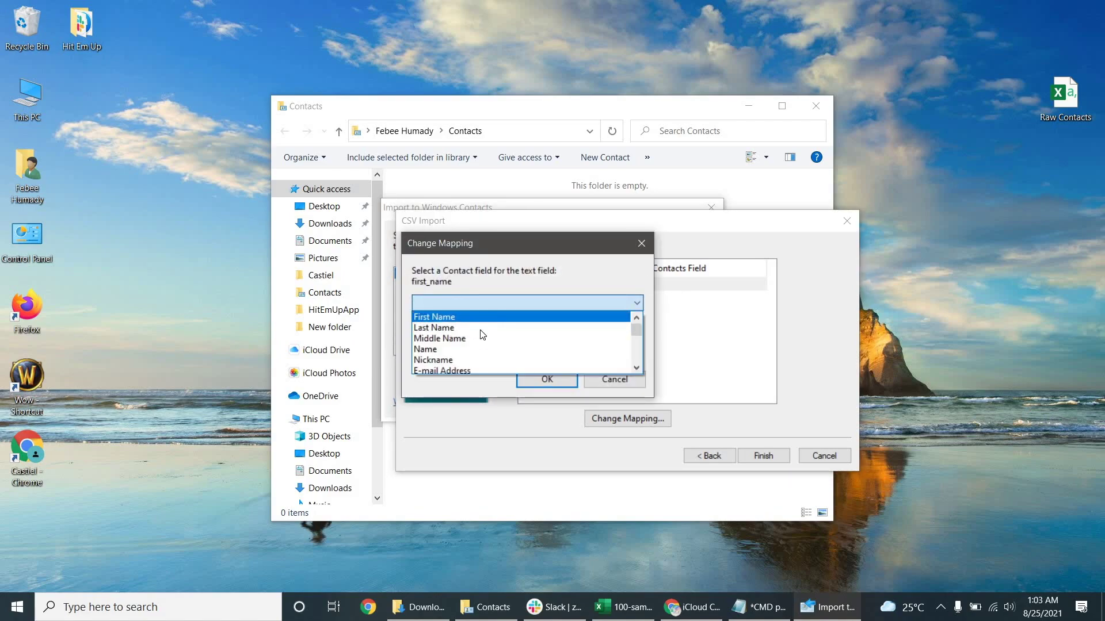
pyautogui.click(486, 317)
pyautogui.click(453, 356)
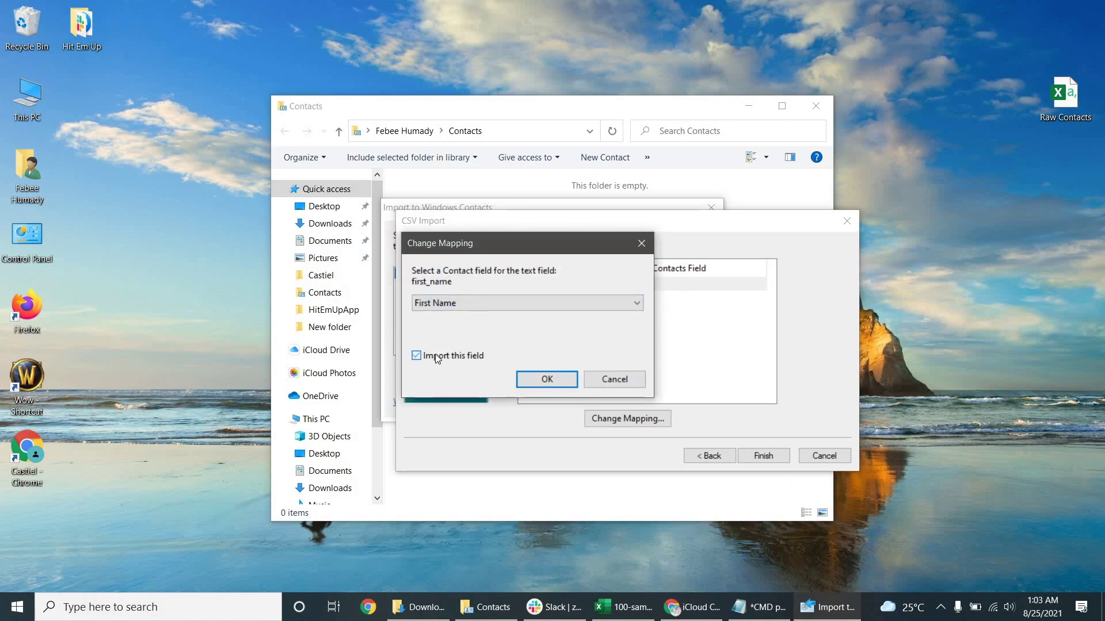
pyautogui.click(554, 380)
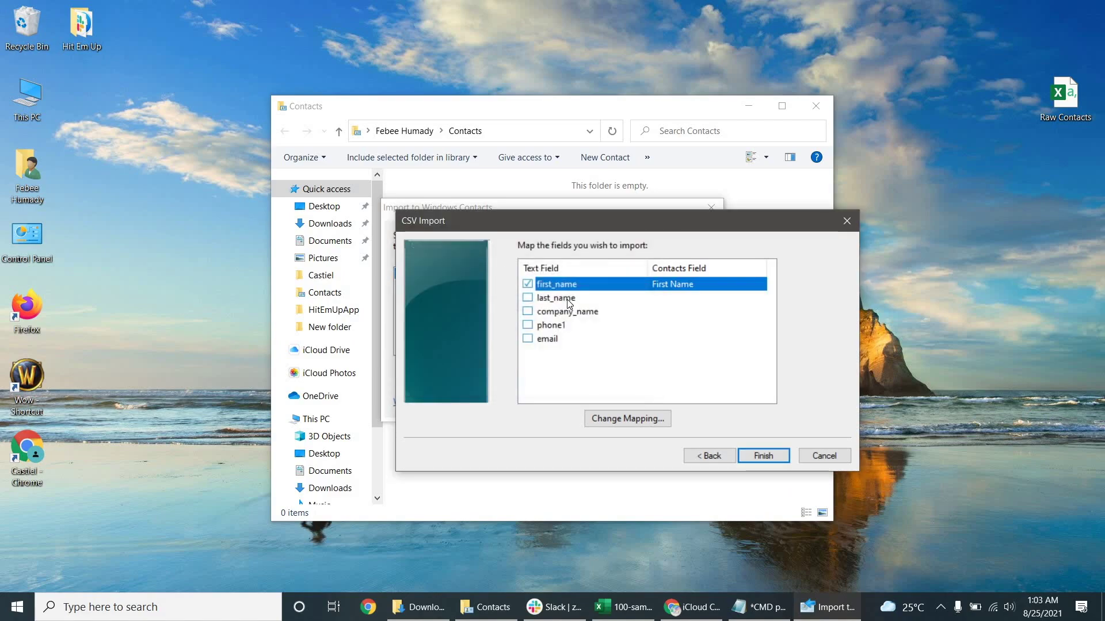
pyautogui.doubleClick(556, 297)
pyautogui.click(557, 302)
pyautogui.click(529, 329)
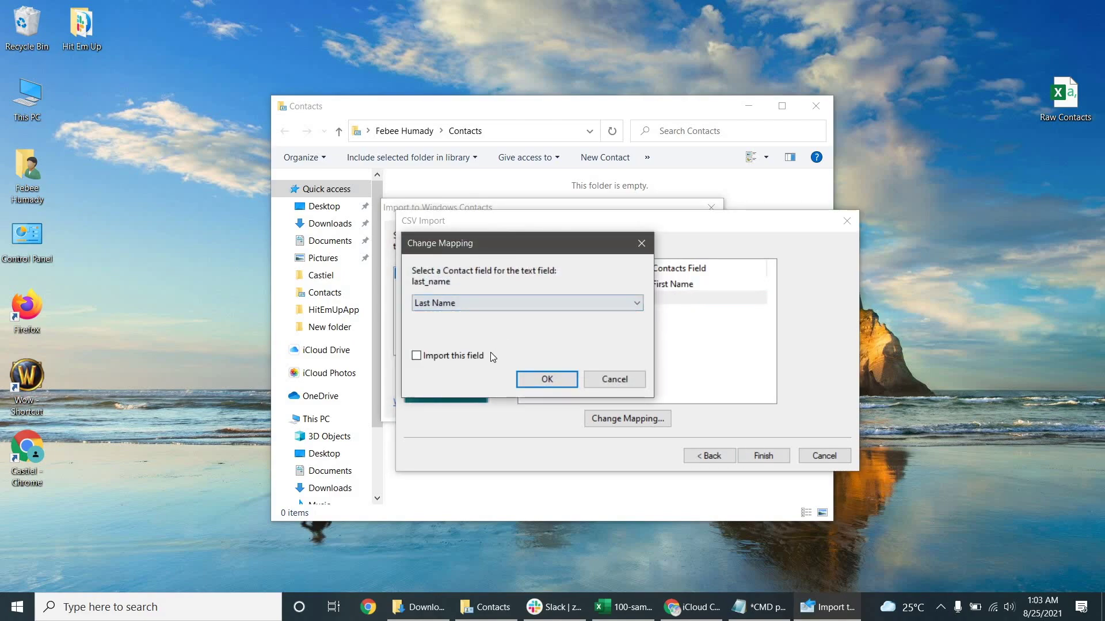
pyautogui.click(547, 378)
# - Map company_name to Company and include it in the import
pyautogui.doubleClick(563, 310)
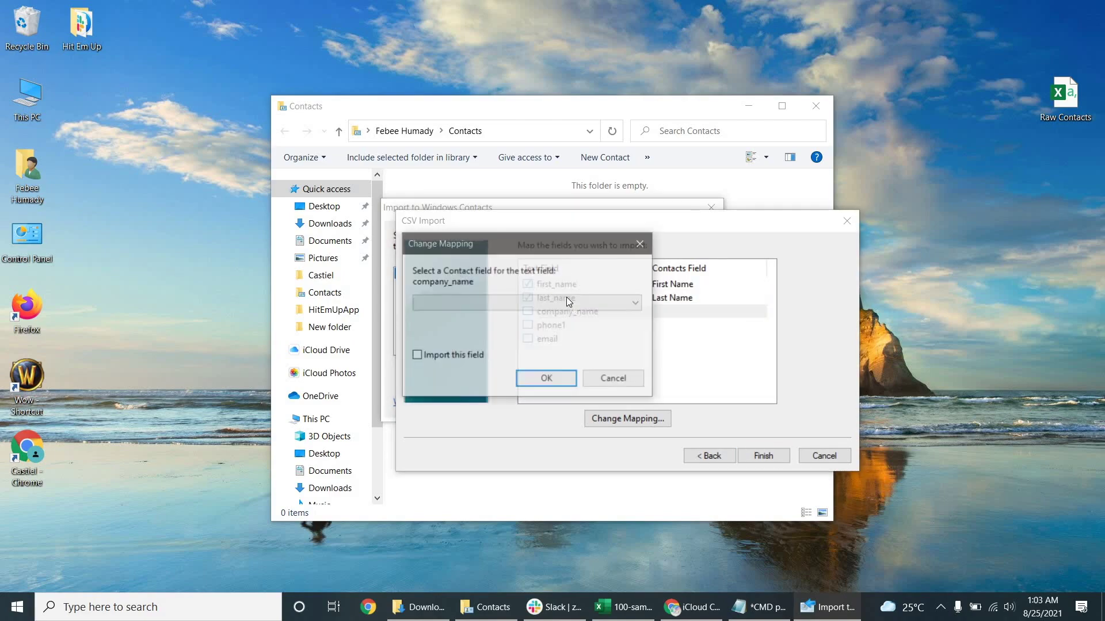
pyautogui.click(567, 301)
pyautogui.scroll(-3, 536, 337)
pyautogui.scroll(-4, 536, 337)
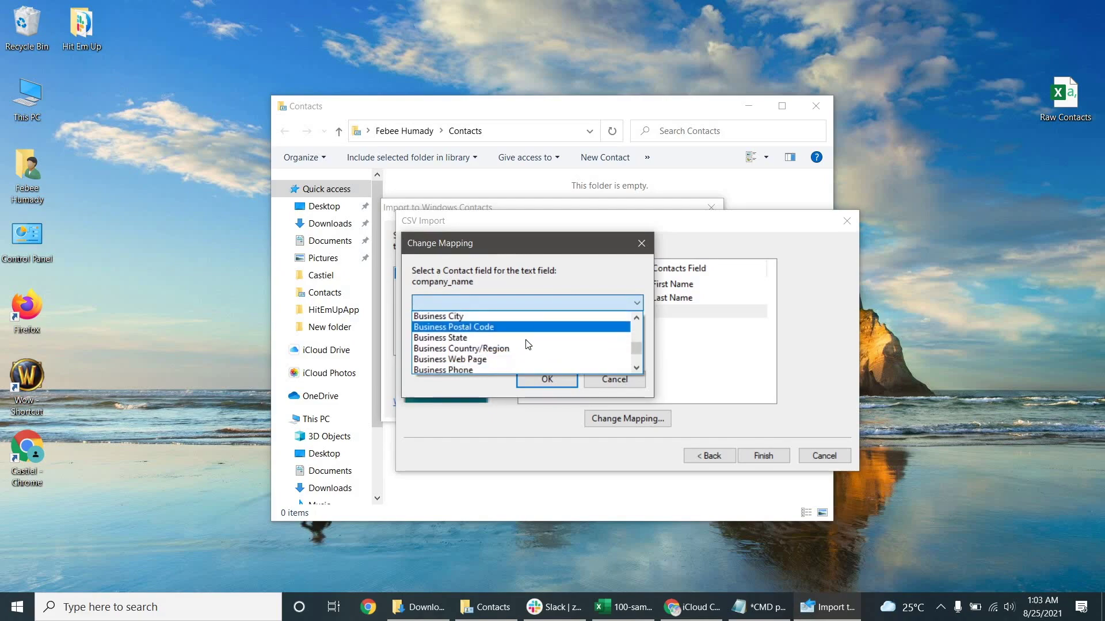
pyautogui.click(473, 349)
pyautogui.click(419, 356)
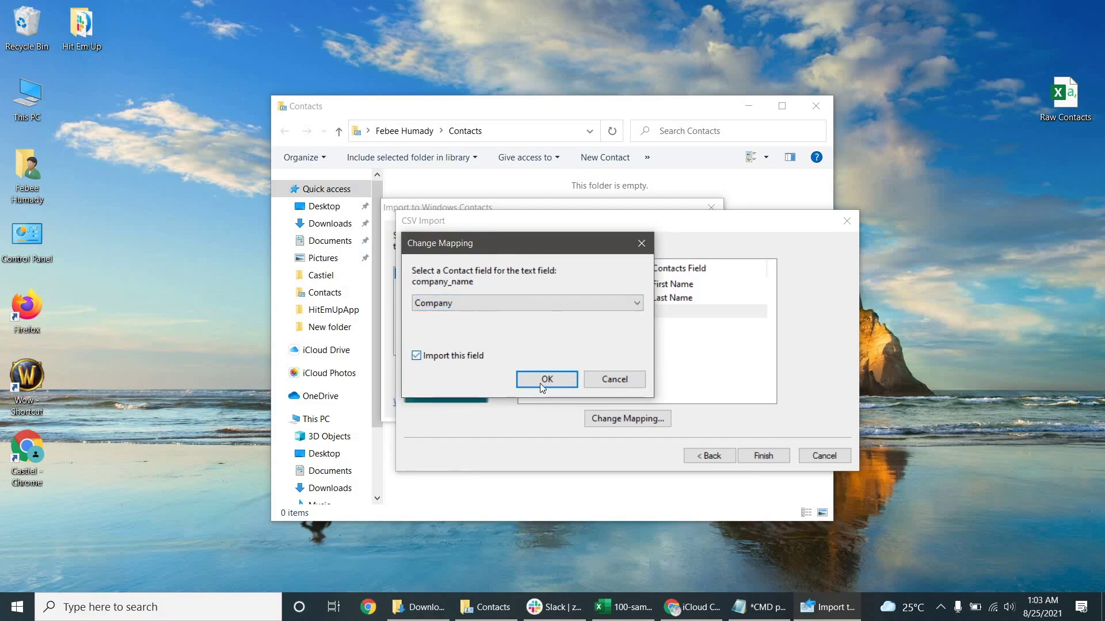
pyautogui.click(547, 380)
# - Map the phone1 column to Mobile Phone
pyautogui.click(544, 326)
pyautogui.doubleClick(543, 325)
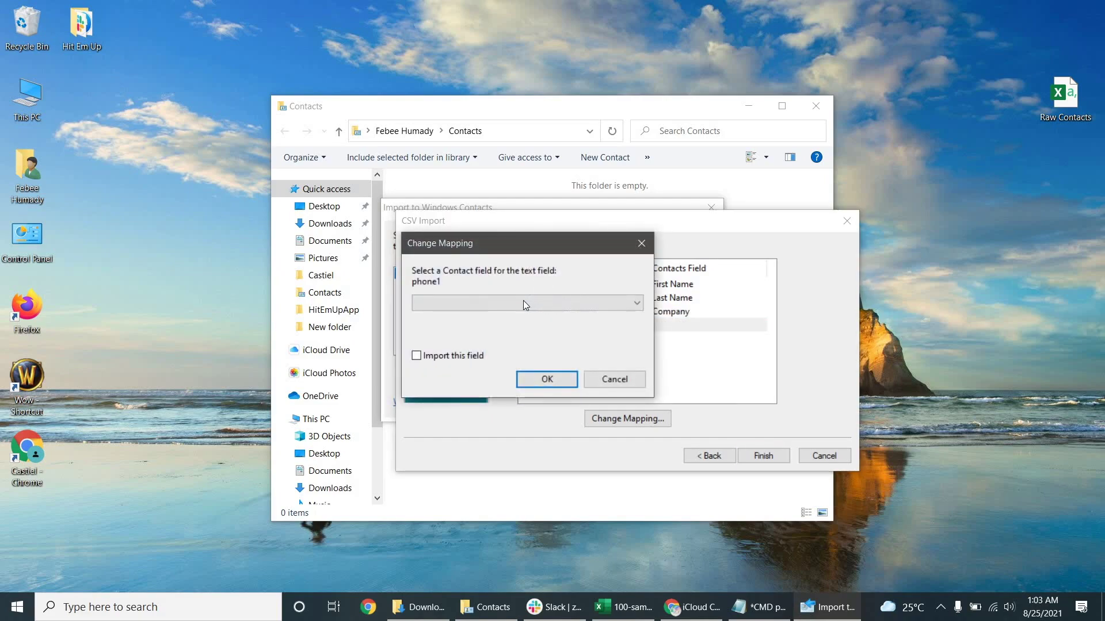
pyautogui.click(523, 301)
pyautogui.scroll(-3, 513, 351)
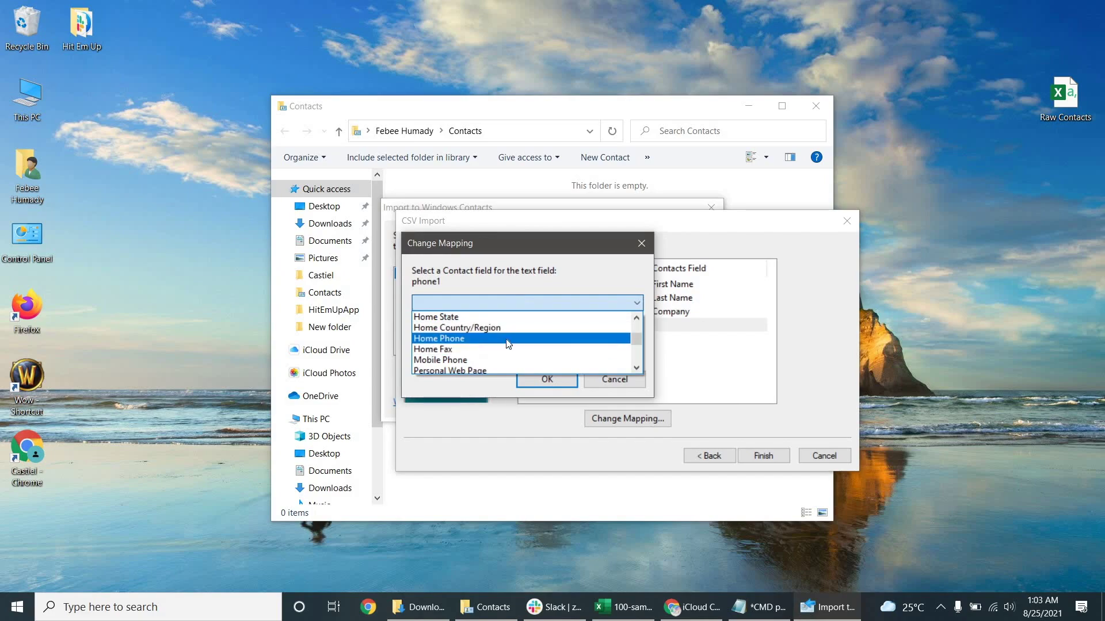
pyautogui.click(493, 361)
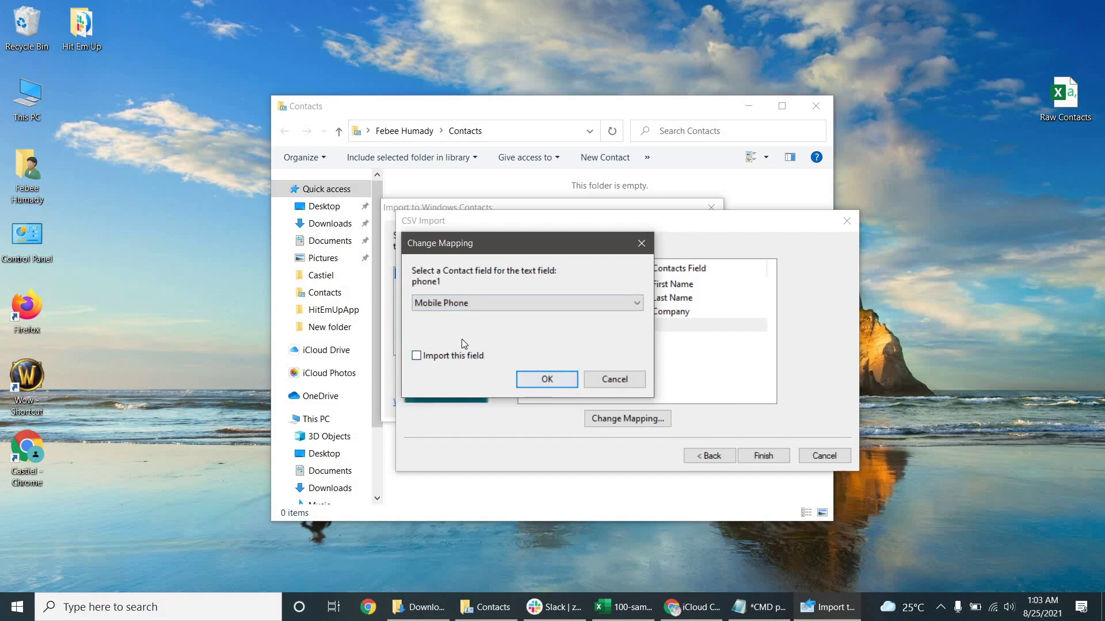
pyautogui.click(558, 379)
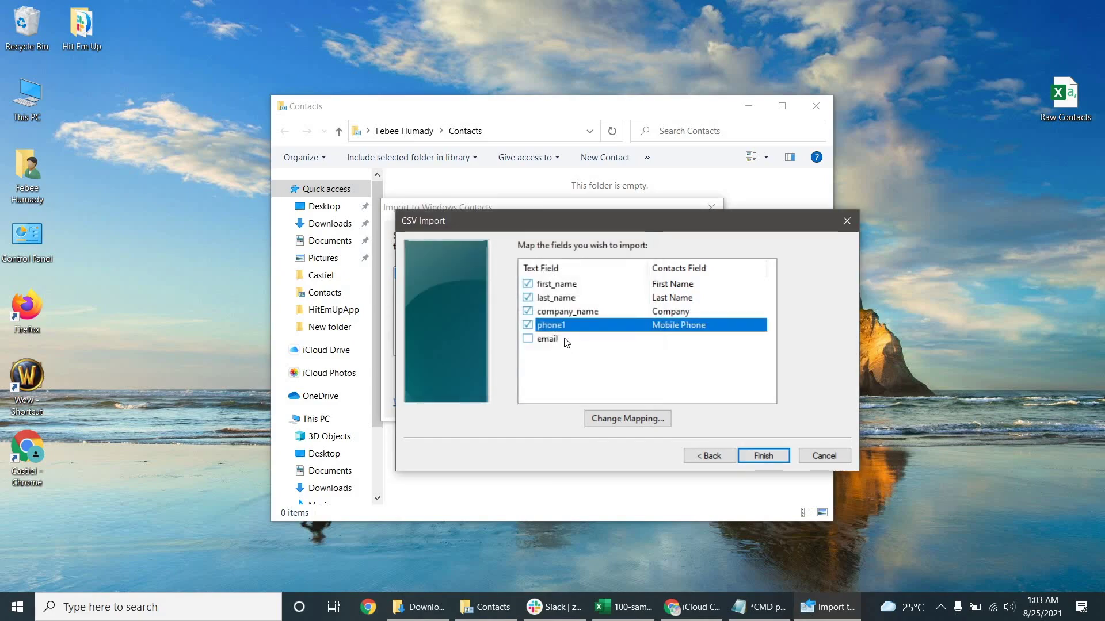
# - Choose E-mail Address as the field for the email column
pyautogui.doubleClick(564, 338)
pyautogui.click(557, 310)
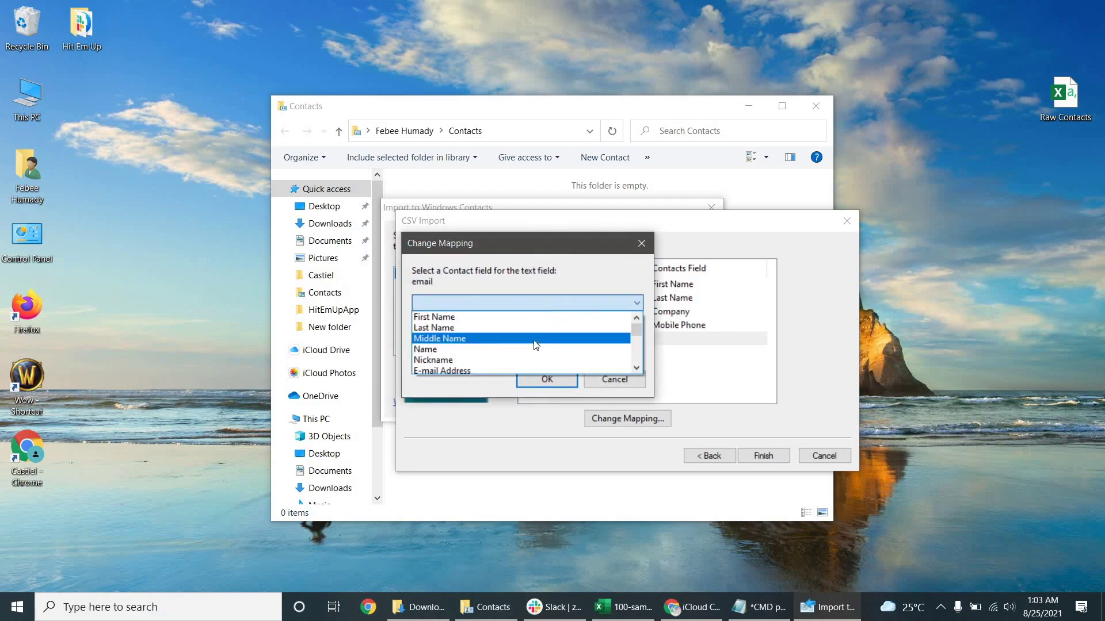
pyautogui.click(525, 299)
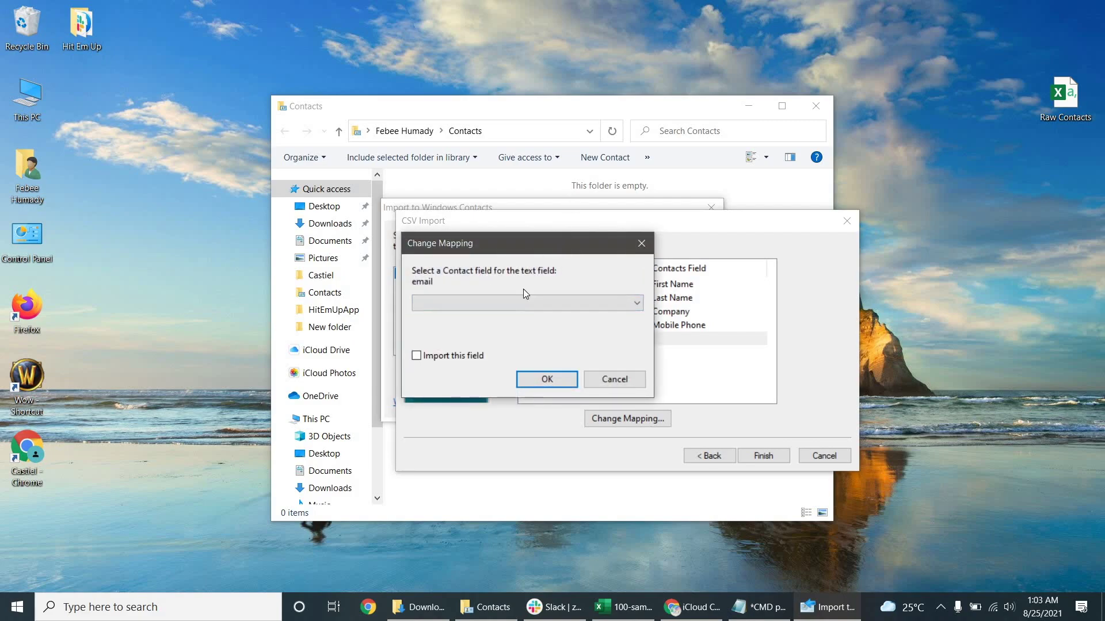
pyautogui.click(510, 304)
pyautogui.scroll(-2, 495, 340)
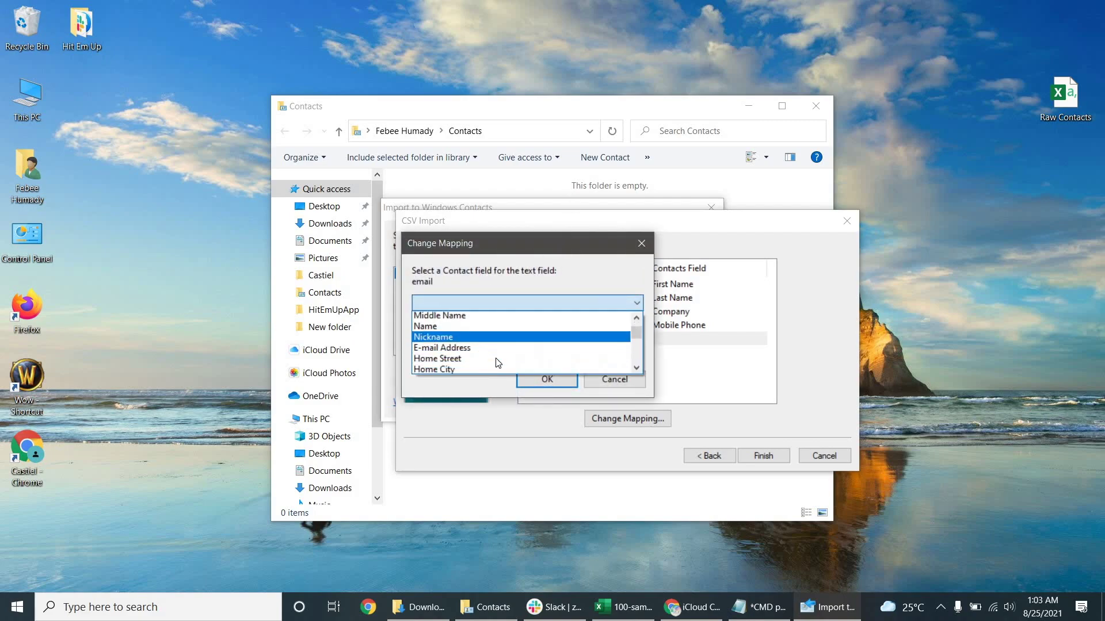
pyautogui.click(496, 341)
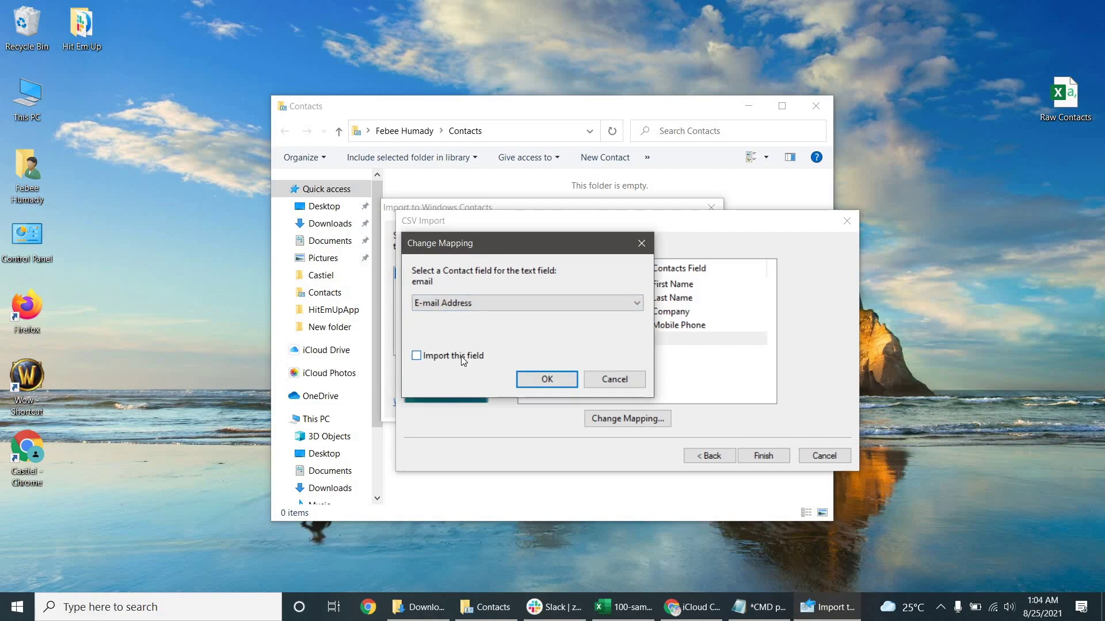
# - Confirm the email mapping, finish the import, and browse the 99 imported contact files
pyautogui.click(561, 380)
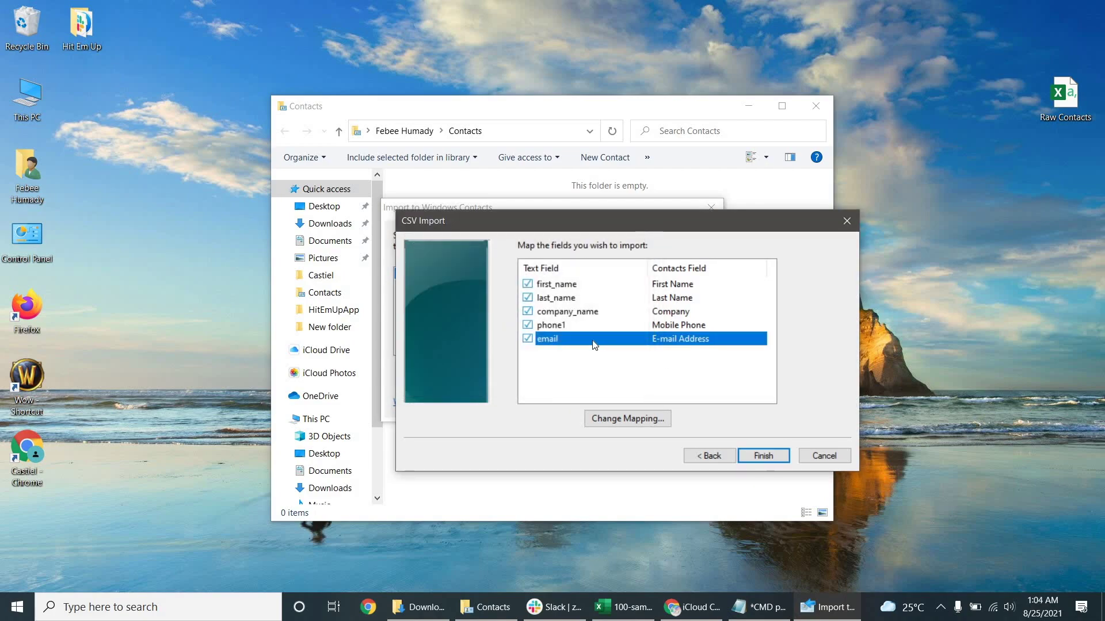
pyautogui.click(764, 456)
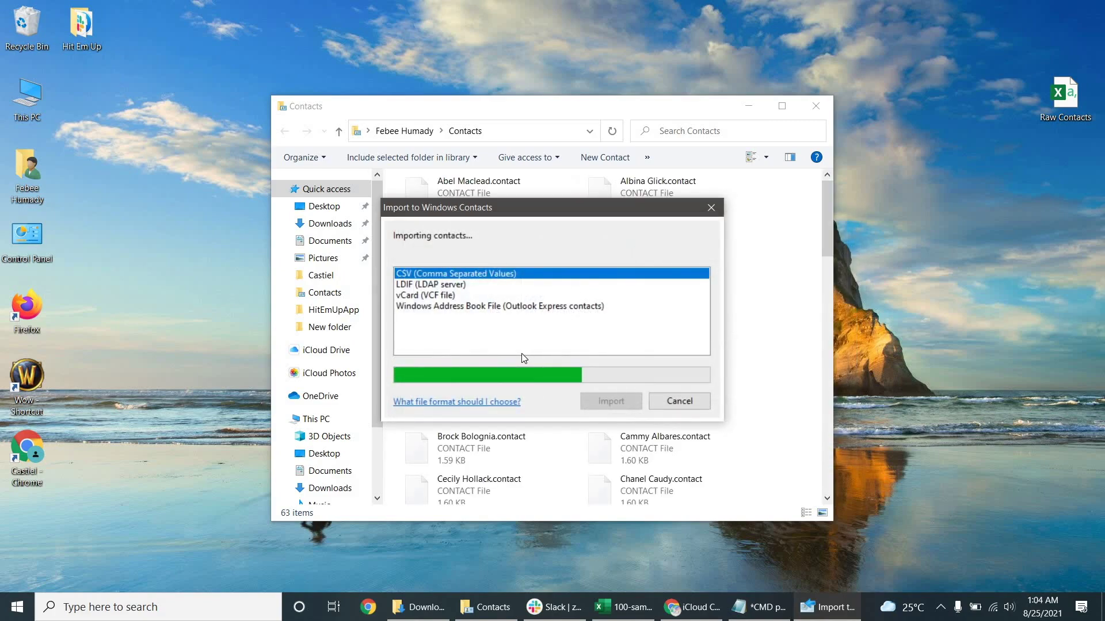
pyautogui.click(676, 401)
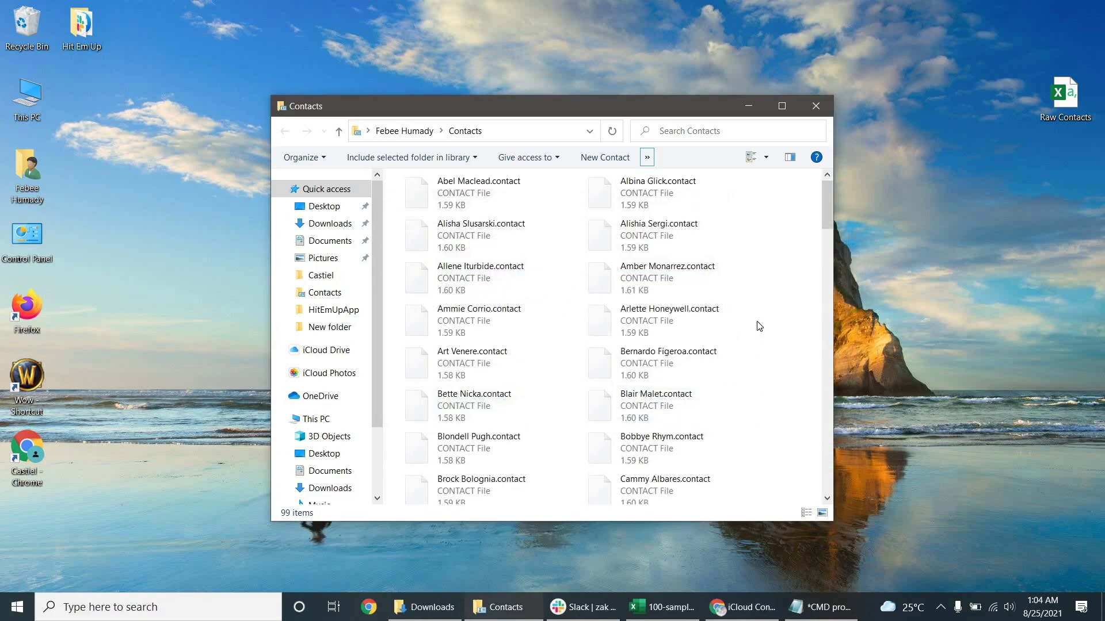
pyautogui.scroll(-15, 769, 322)
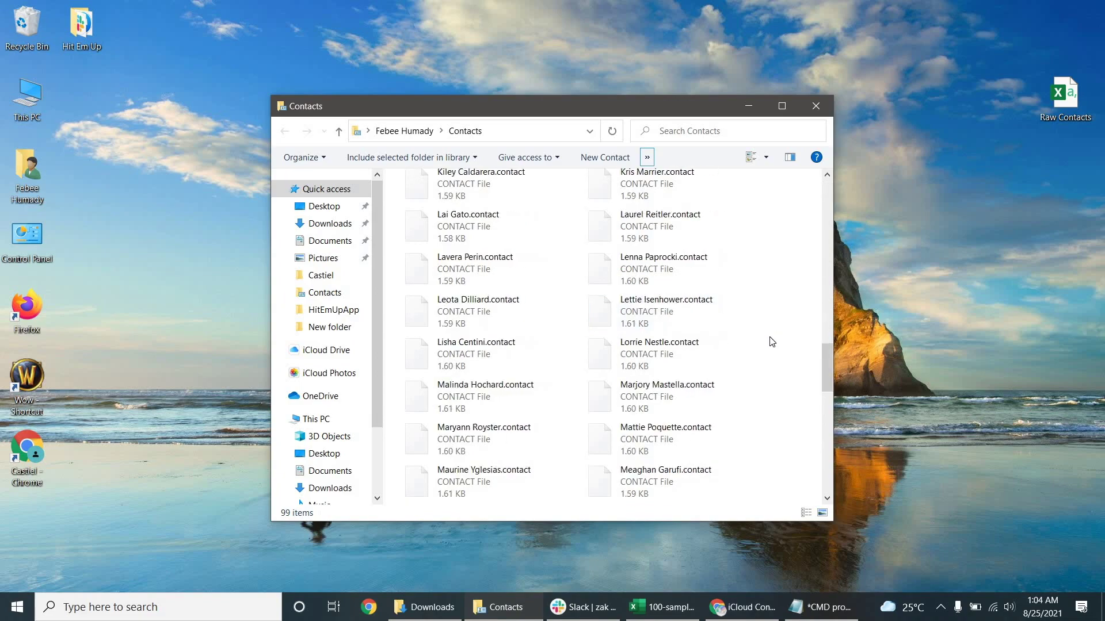
pyautogui.scroll(15, 769, 373)
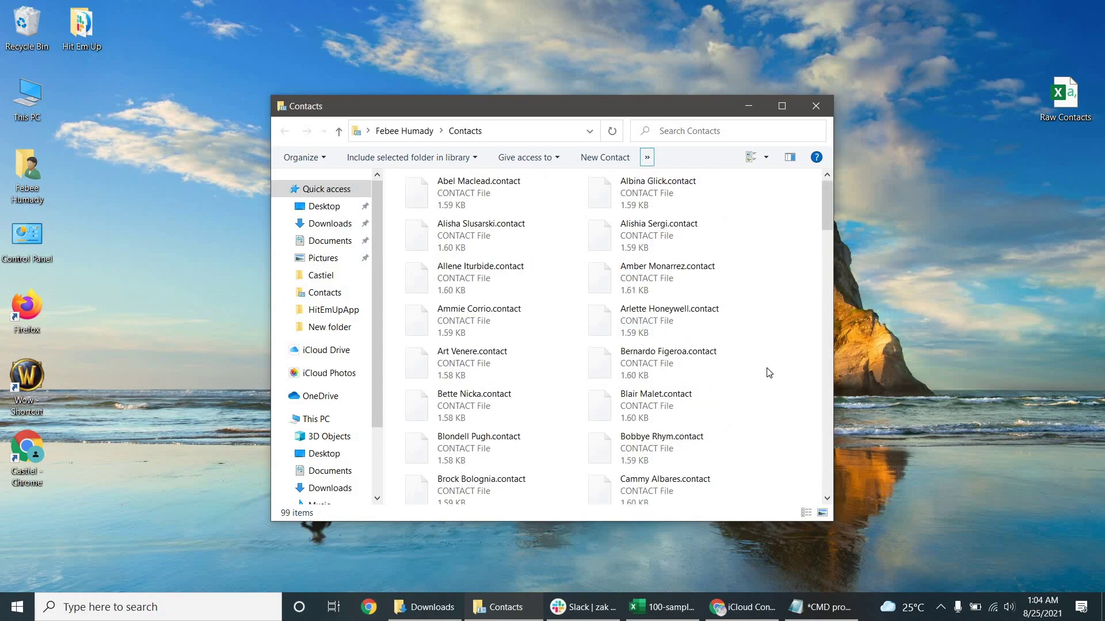
pyautogui.scroll(-5, 770, 373)
pyautogui.scroll(5, 768, 373)
pyautogui.click(496, 214)
pyautogui.scroll(-5, 774, 287)
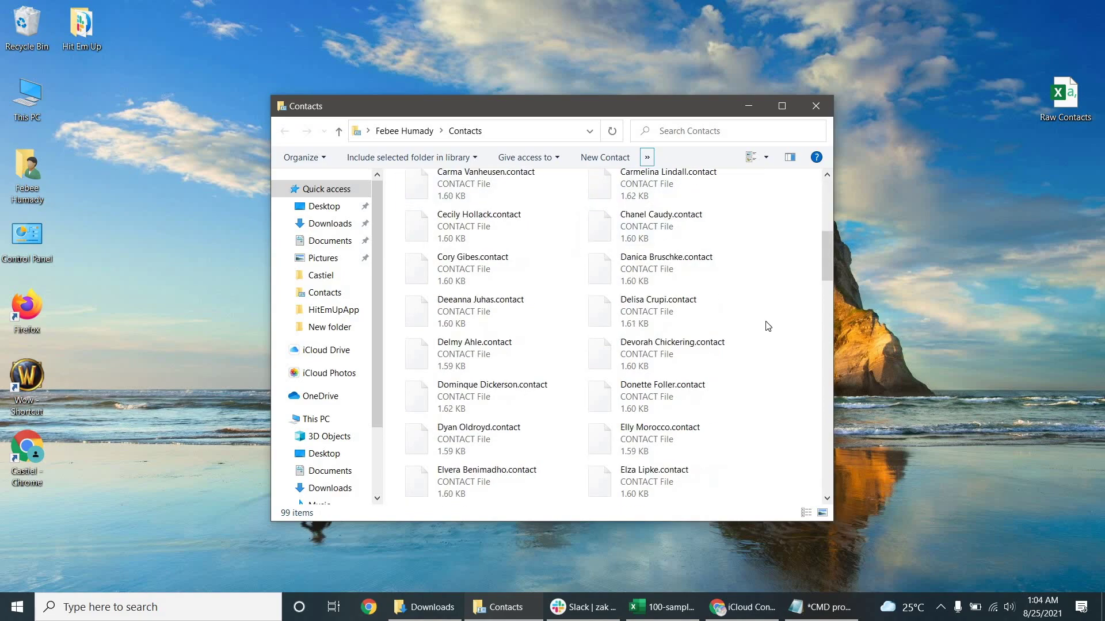
pyautogui.scroll(5, 768, 322)
# - Export the contacts as vCards to a new folder named VCF under Contacts
pyautogui.click(647, 157)
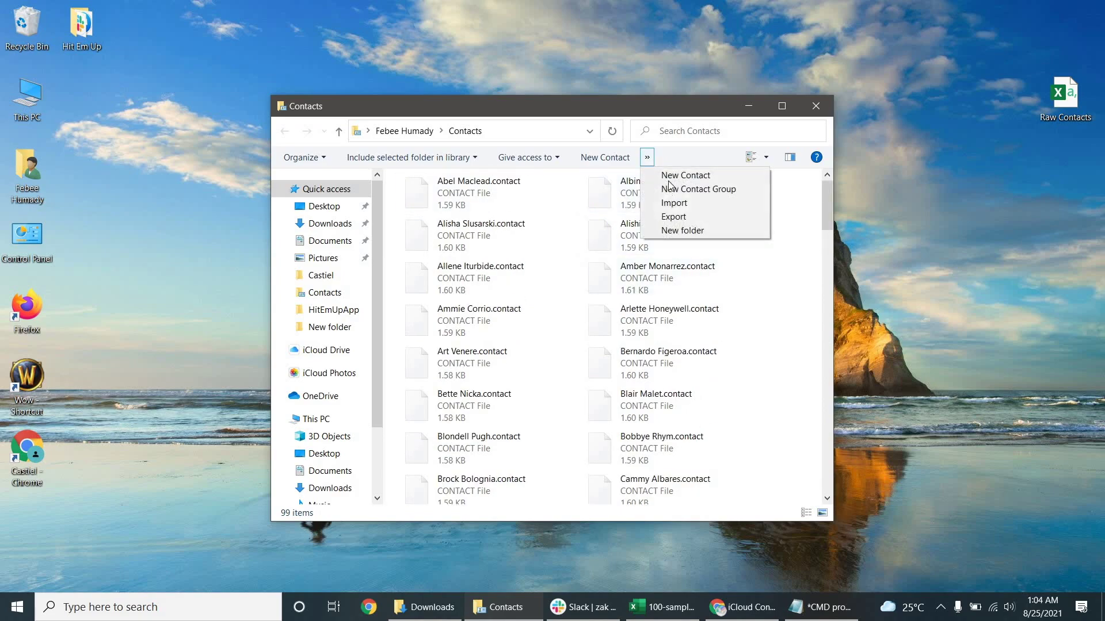
pyautogui.click(674, 216)
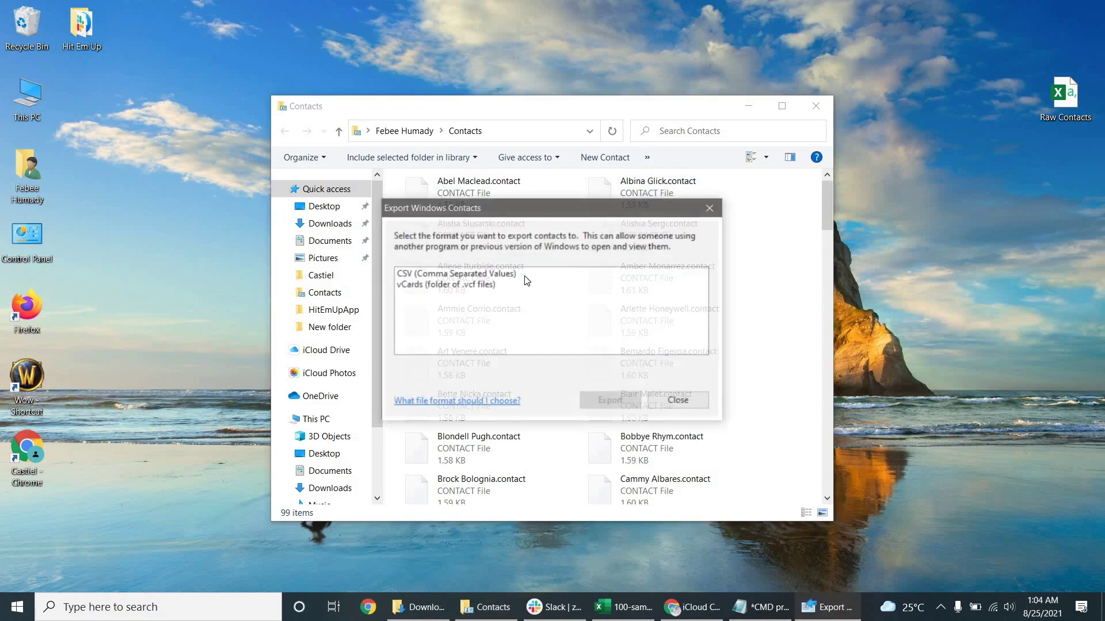
pyautogui.click(452, 284)
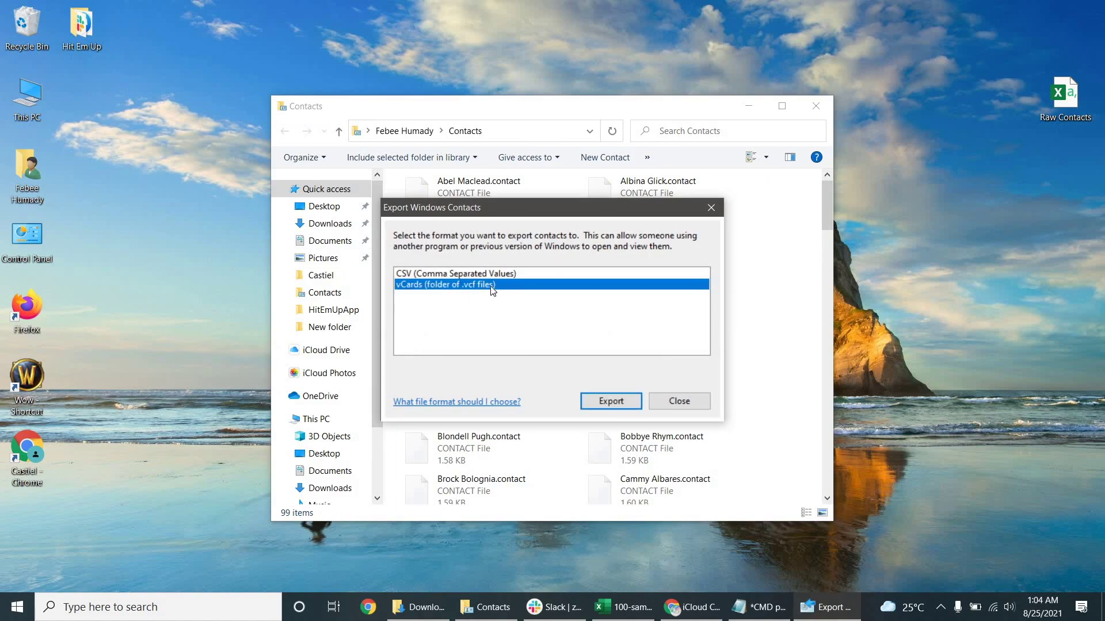
pyautogui.click(611, 401)
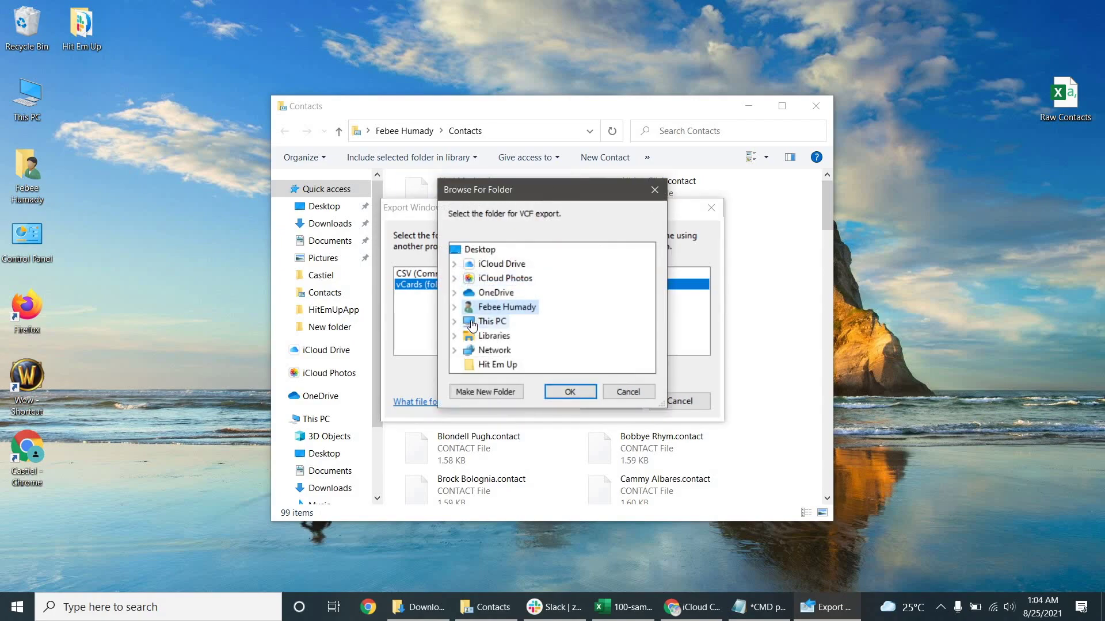
pyautogui.click(454, 309)
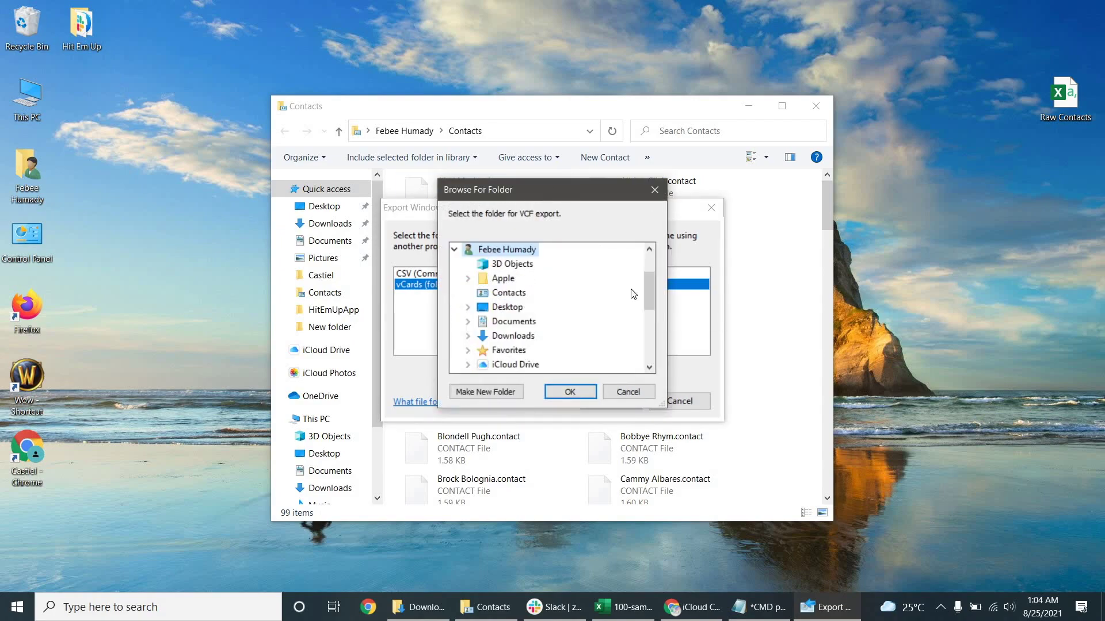
pyautogui.click(518, 297)
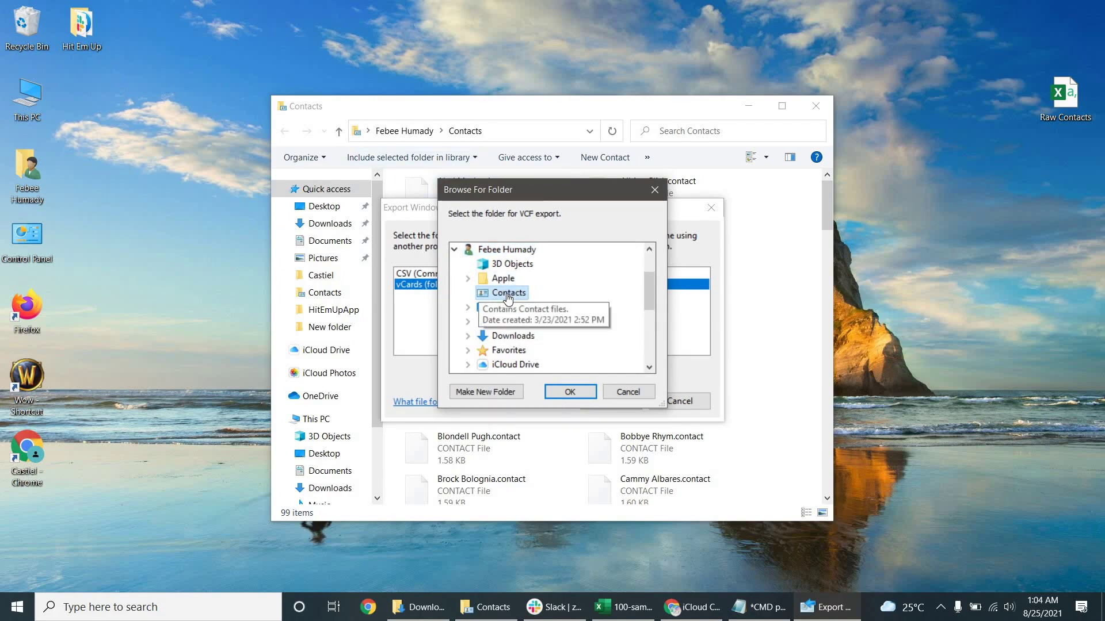
pyautogui.click(485, 391)
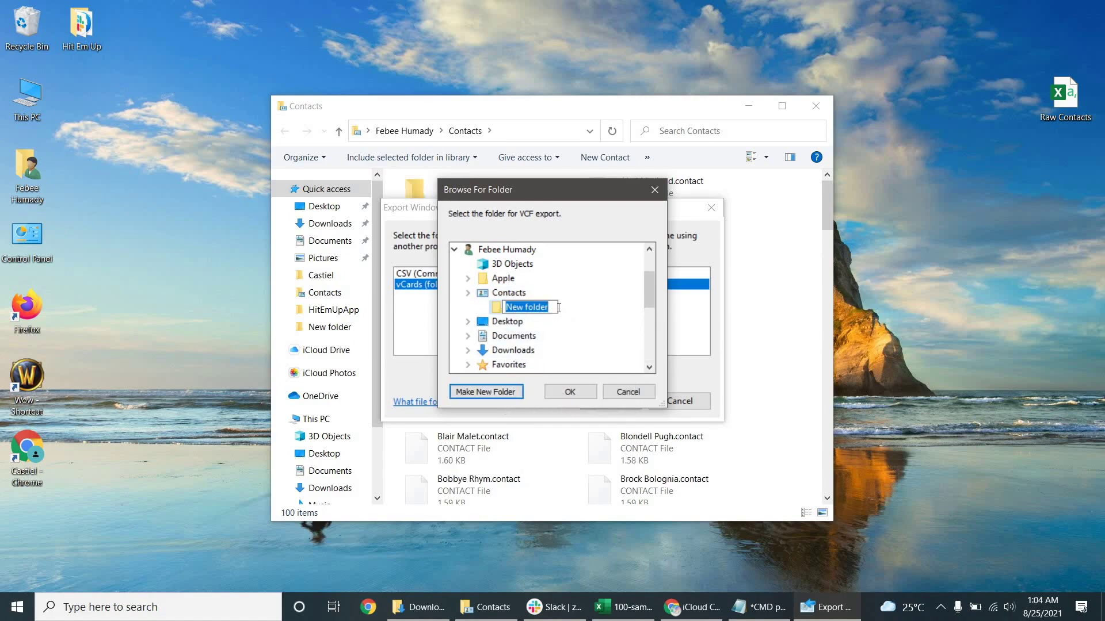
pyautogui.write('VCF')
pyautogui.click(568, 392)
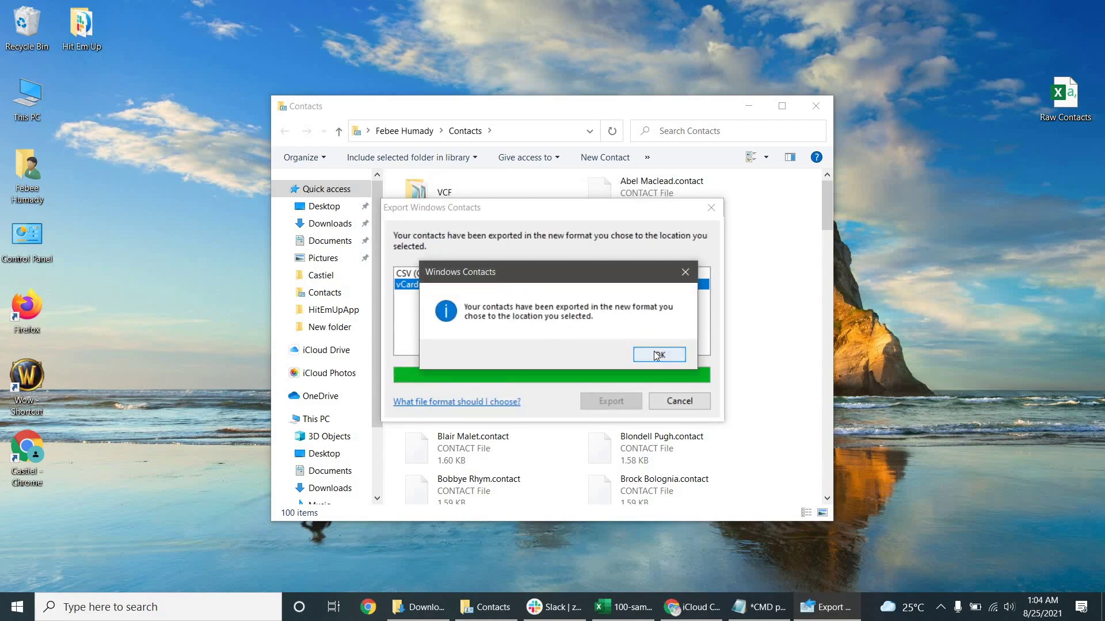
pyautogui.press('Return')
# - Open the VCF folder and preview the first contact's vCard in Windows Contacts
pyautogui.click(671, 401)
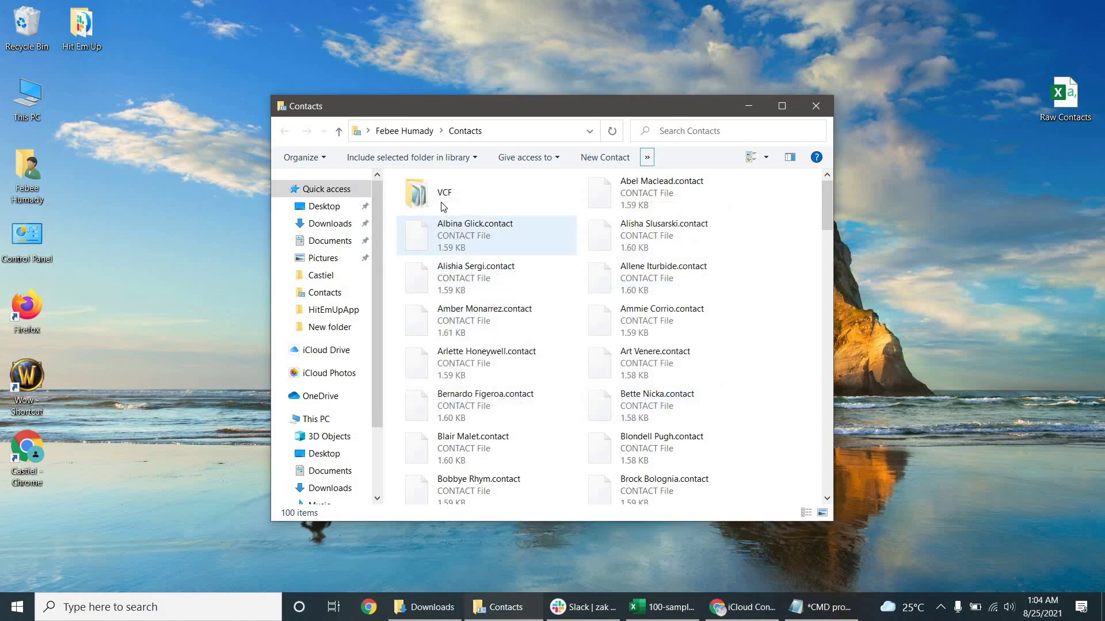
pyautogui.click(443, 208)
pyautogui.doubleClick(443, 207)
pyautogui.click(469, 201)
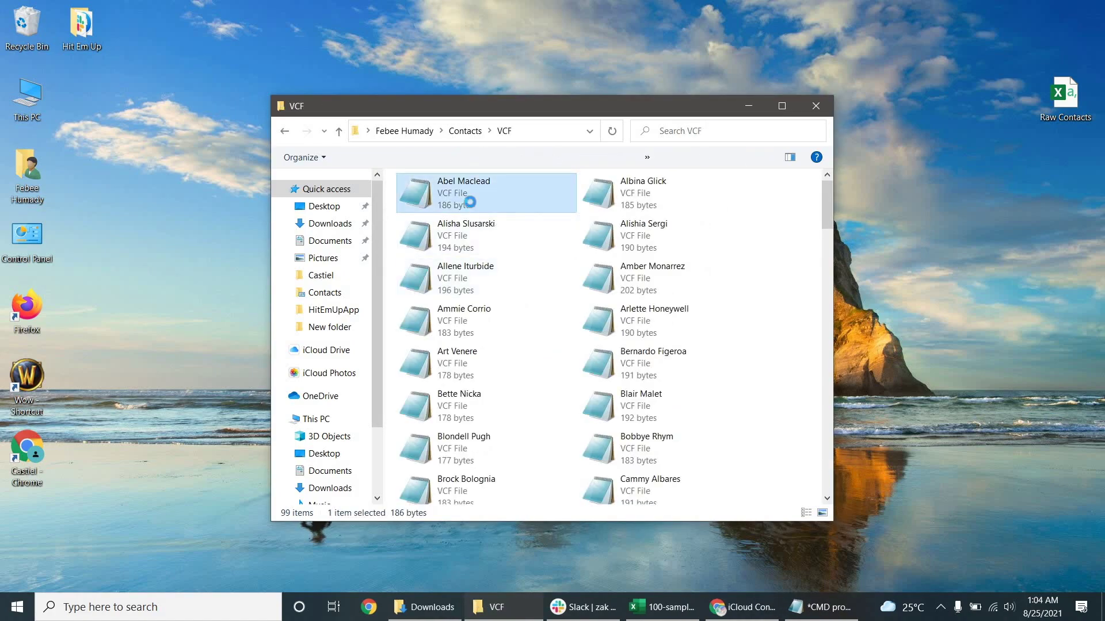
pyautogui.rightClick(470, 201)
pyautogui.moveTo(549, 319)
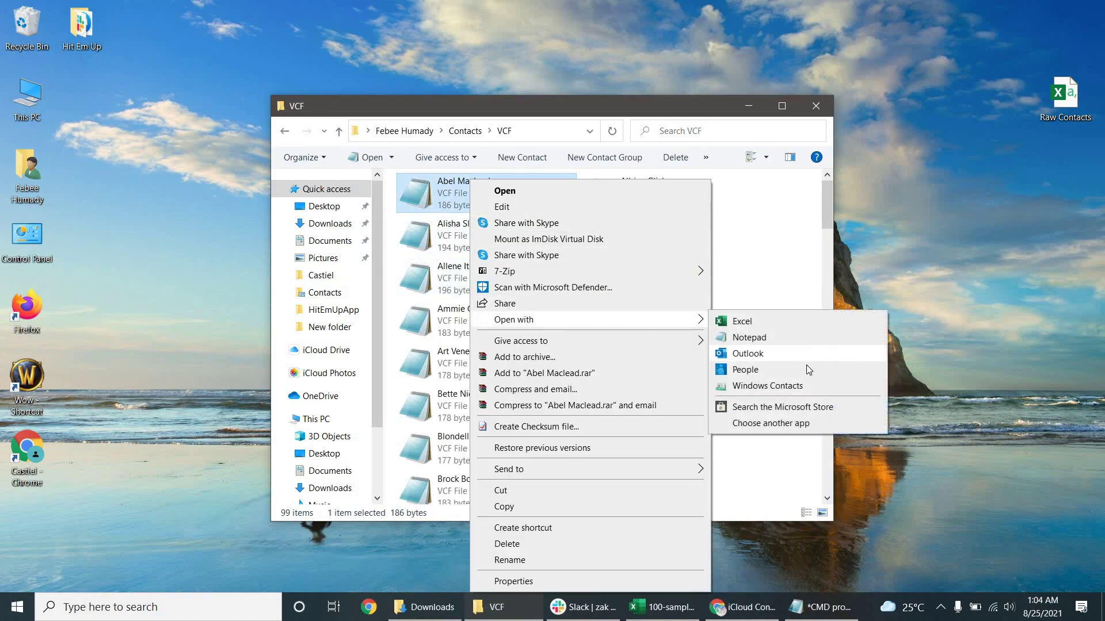
pyautogui.click(790, 392)
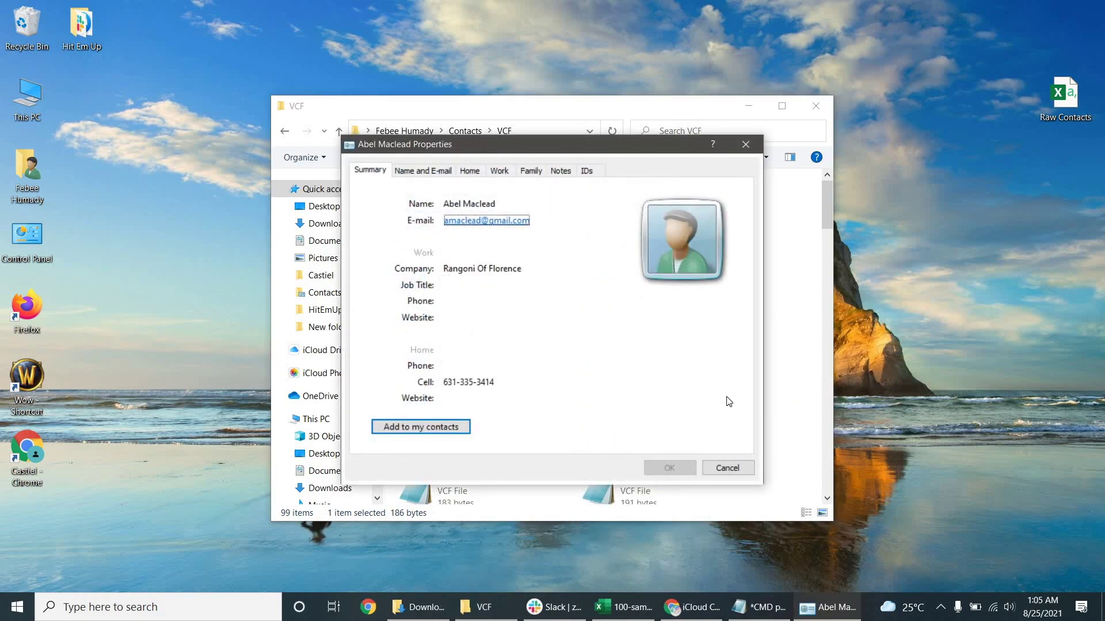
pyautogui.click(728, 467)
# - Check the first vCard in Notepad, confirming VERSION:2.1, then close it
pyautogui.rightClick(453, 180)
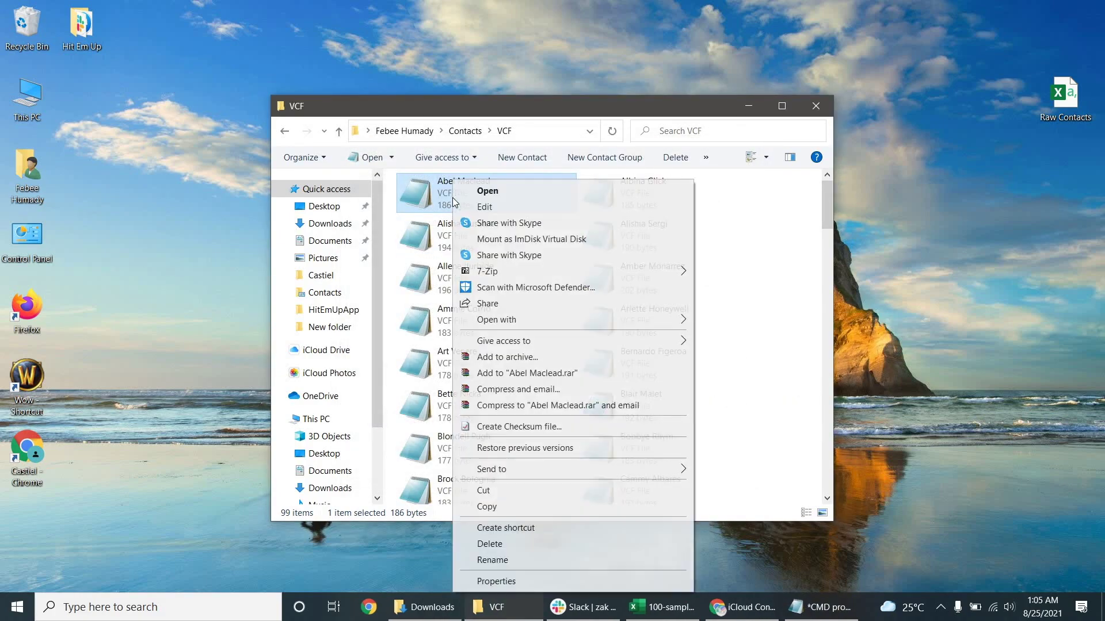
pyautogui.moveTo(581, 324)
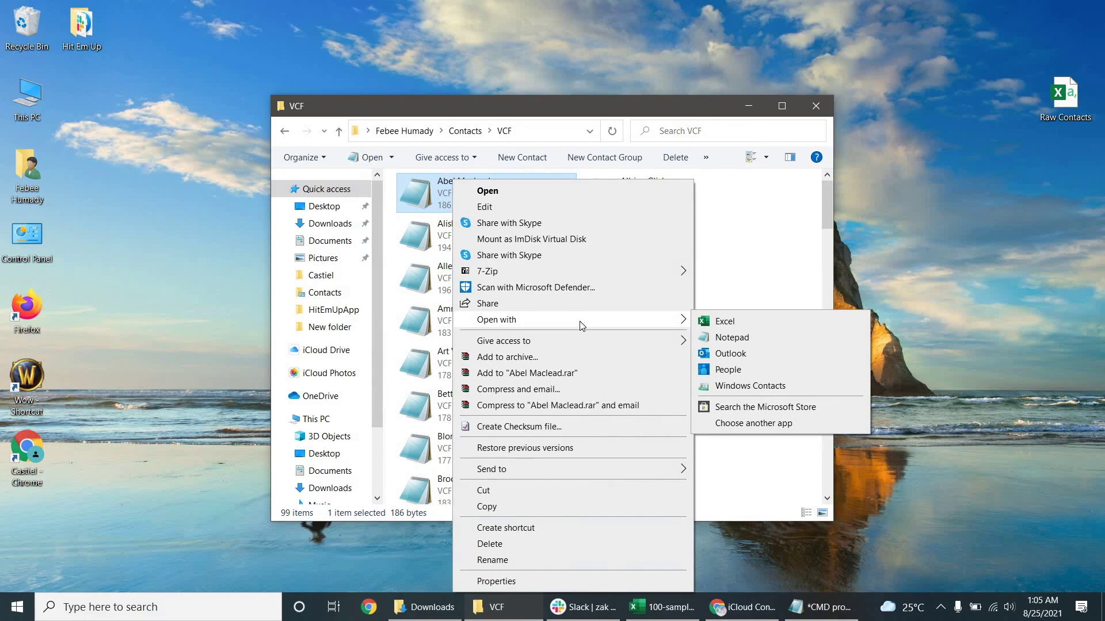
pyautogui.click(756, 337)
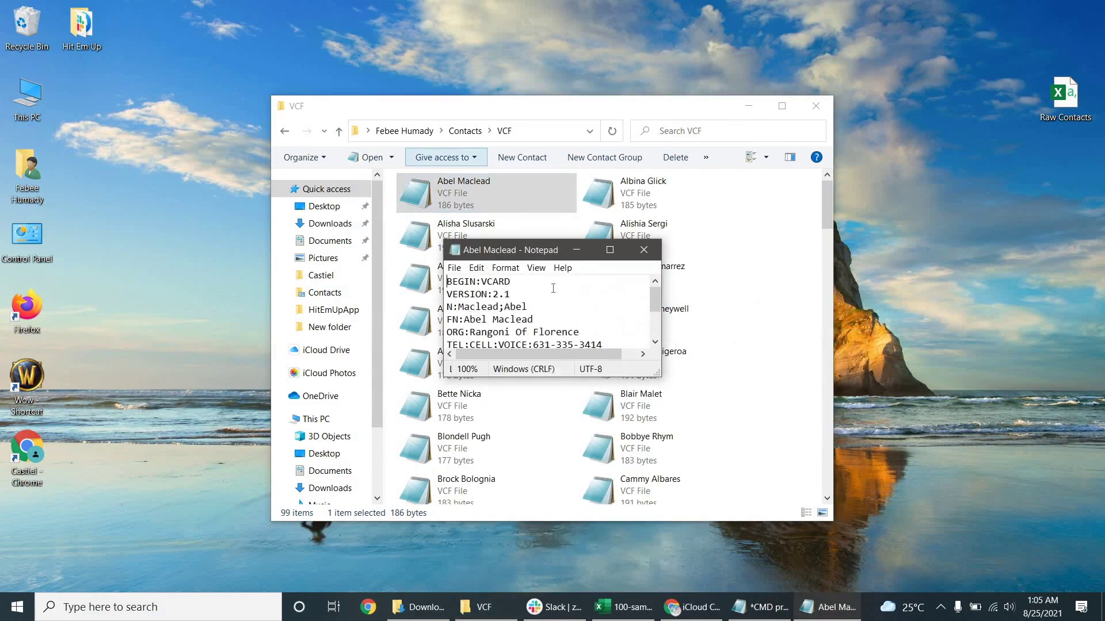
pyautogui.moveTo(658, 375); pyautogui.dragTo(926, 514)
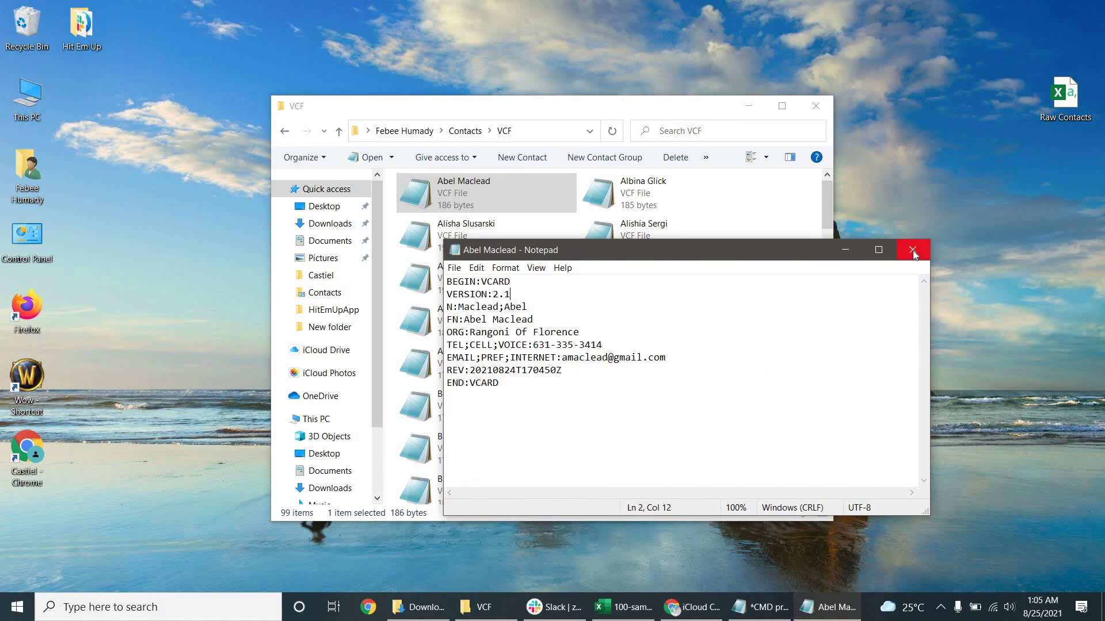
pyautogui.click(912, 250)
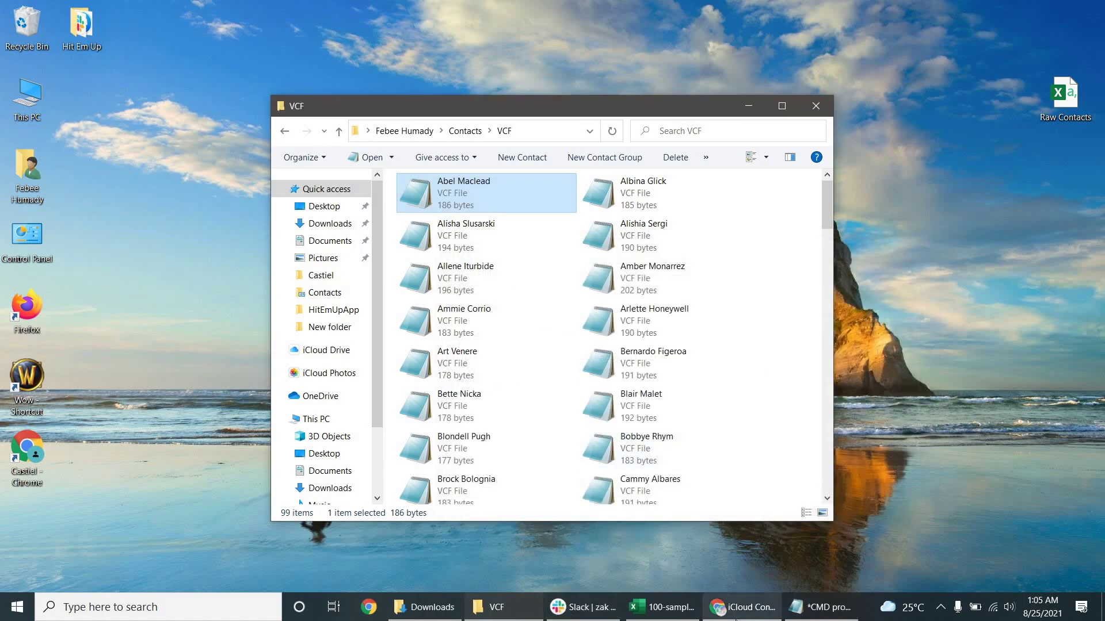
pyautogui.hotkey('alt', 'Tab')
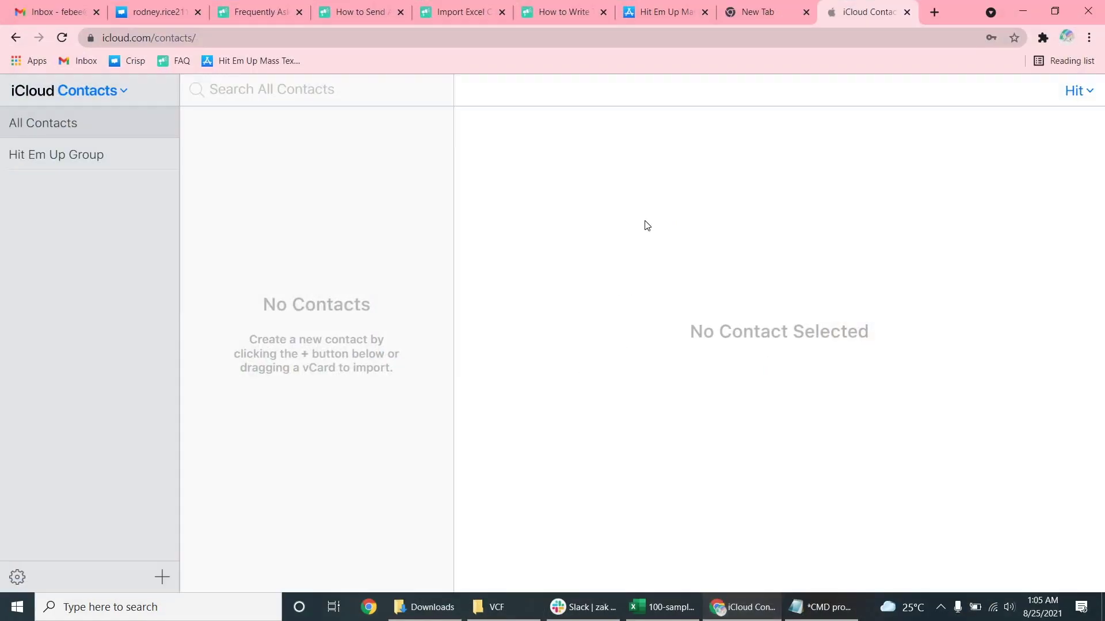
# - Drag the first vCard onto iCloud Contacts and dismiss the vCard reading error
pyautogui.click(493, 615)
pyautogui.moveTo(532, 115); pyautogui.dragTo(748, 115)
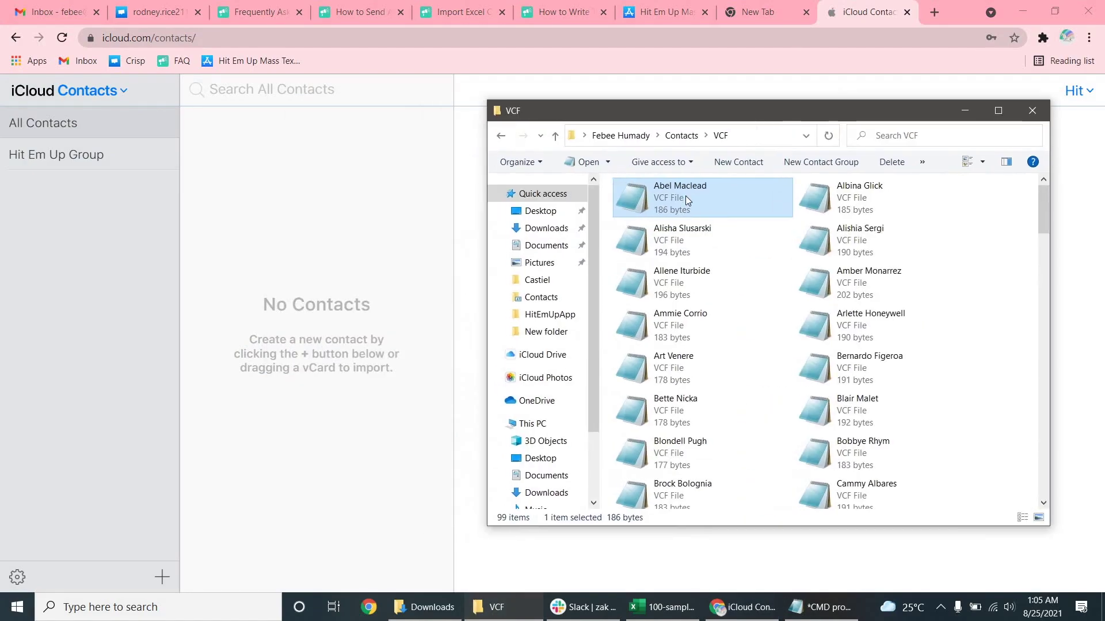
pyautogui.moveTo(685, 195); pyautogui.dragTo(342, 433)
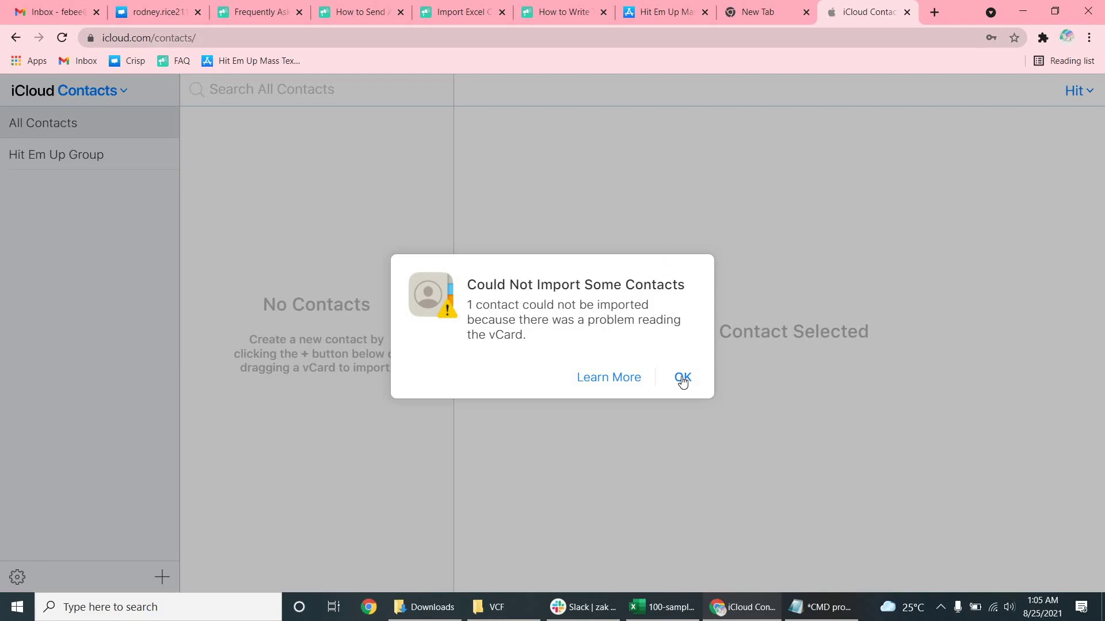
pyautogui.click(683, 378)
# - Reposition the VCF folder window and scroll through its 99 vCard files
pyautogui.click(492, 607)
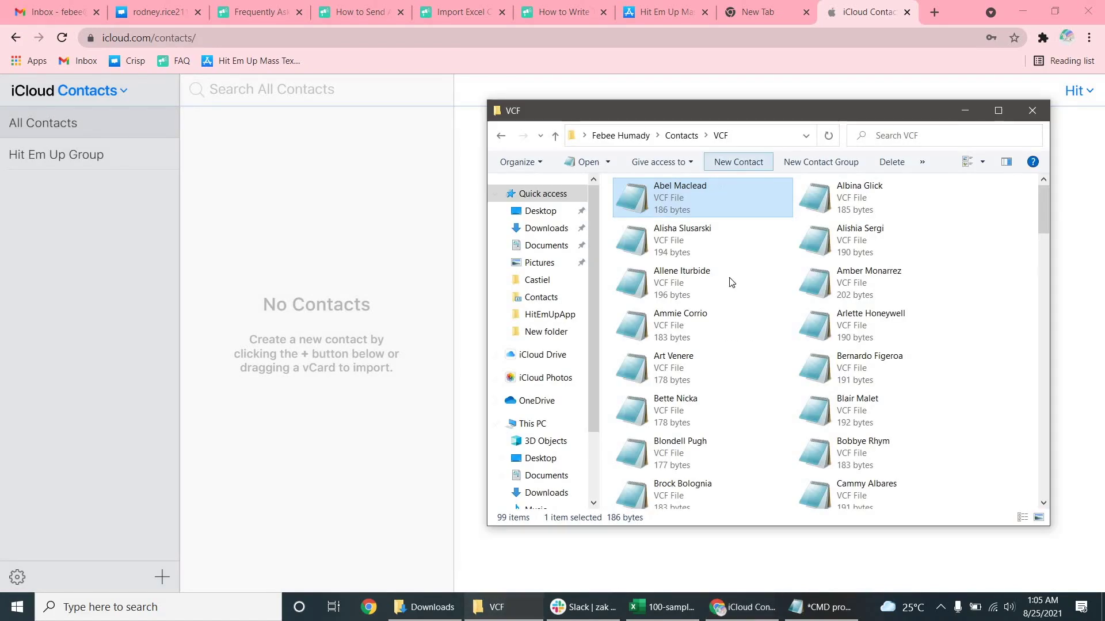
pyautogui.moveTo(788, 112); pyautogui.dragTo(550, 115)
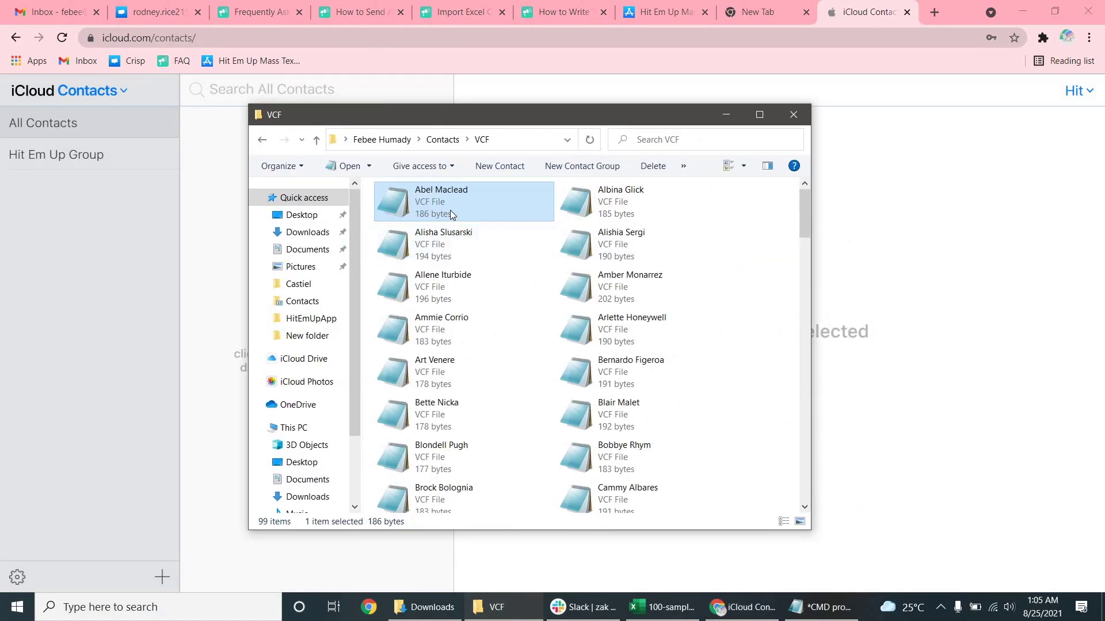
pyautogui.rightClick(450, 215)
pyautogui.click(758, 321)
pyautogui.scroll(-5, 759, 320)
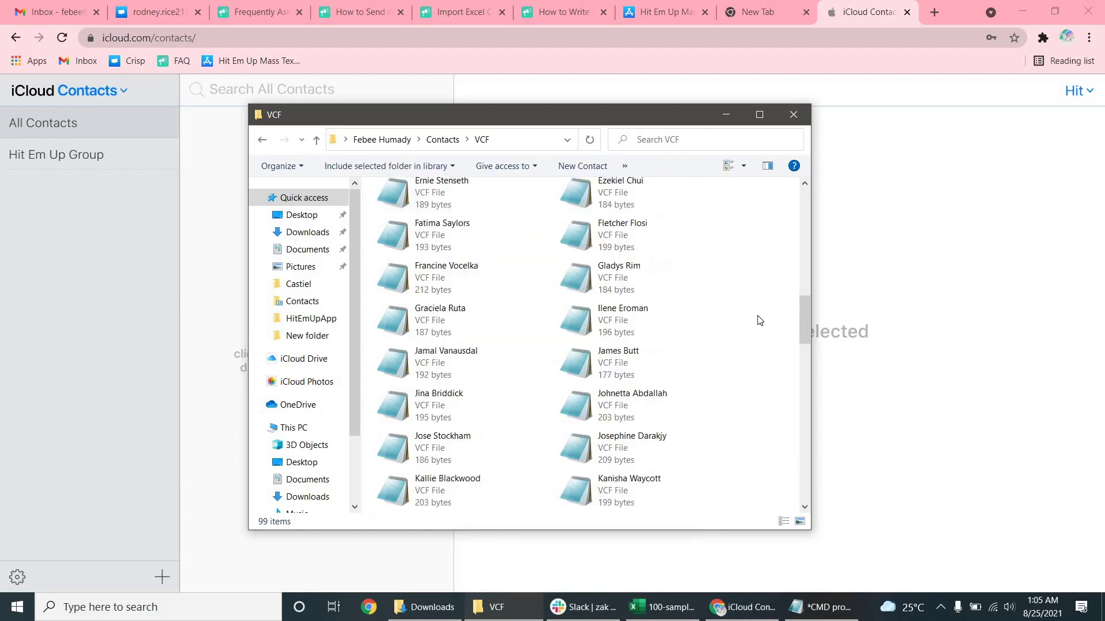
pyautogui.scroll(-2, 758, 320)
pyautogui.scroll(10, 757, 318)
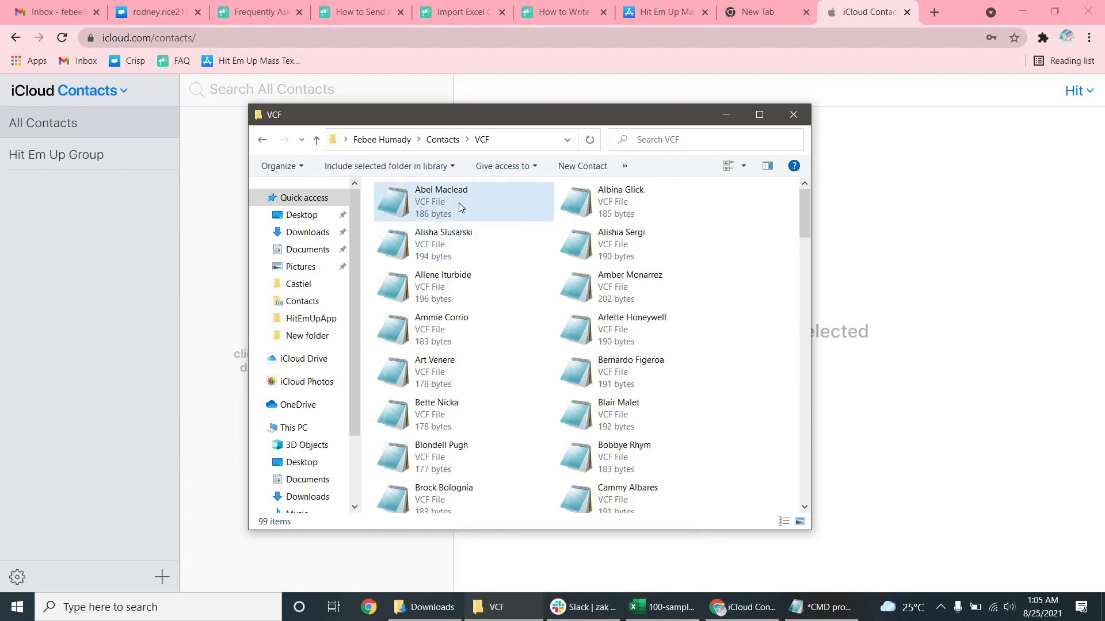
pyautogui.scroll(-15, 564, 287)
pyautogui.scroll(10, 563, 300)
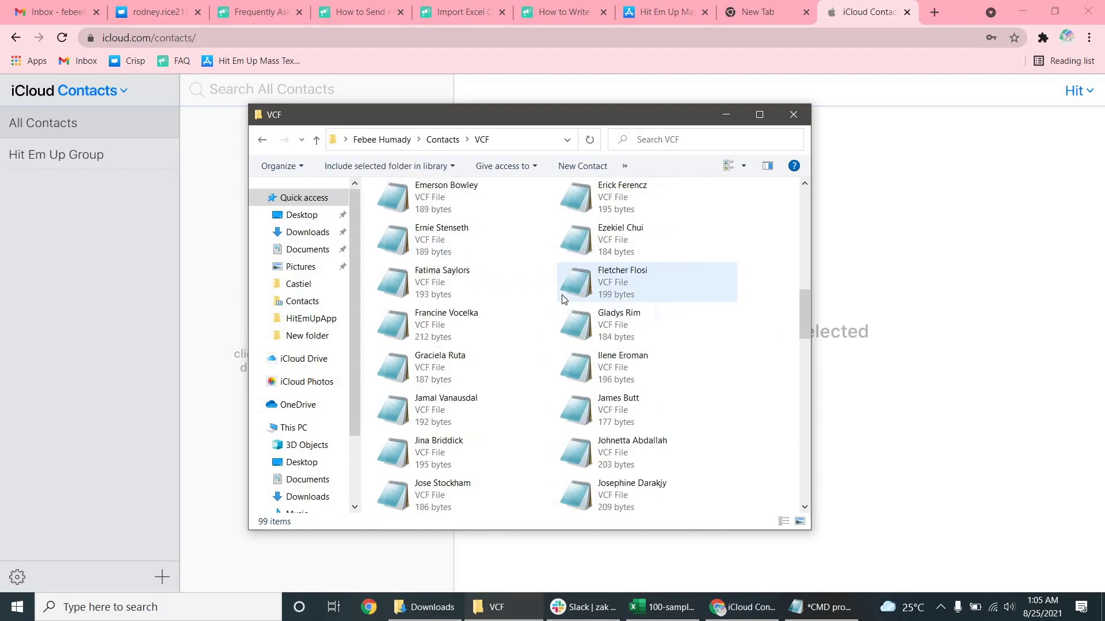
pyautogui.scroll(5, 561, 295)
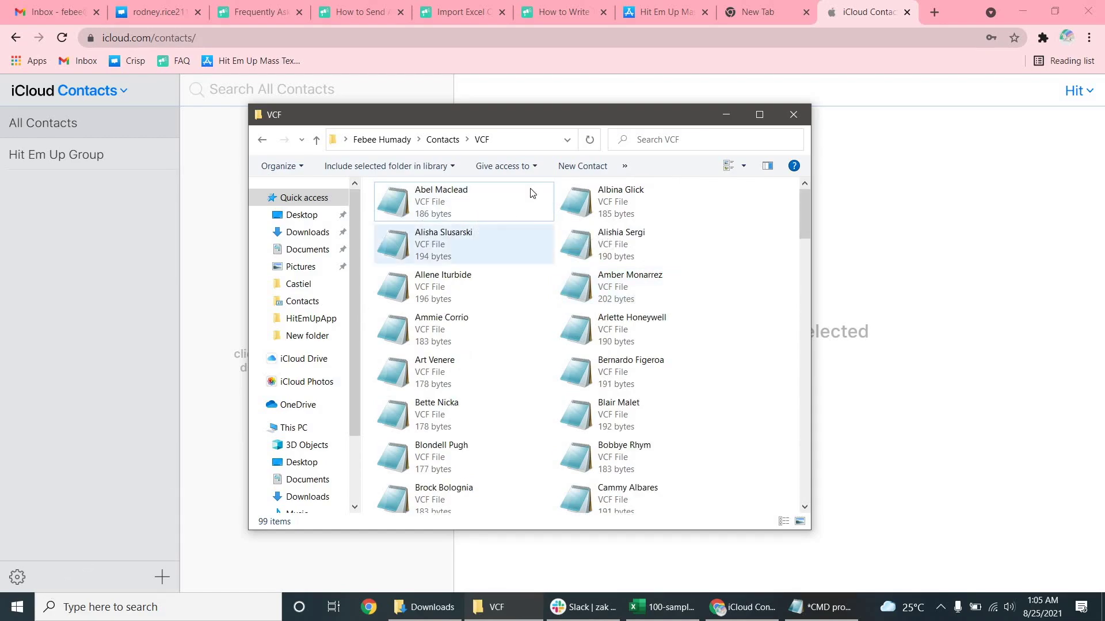
pyautogui.click(18, 607)
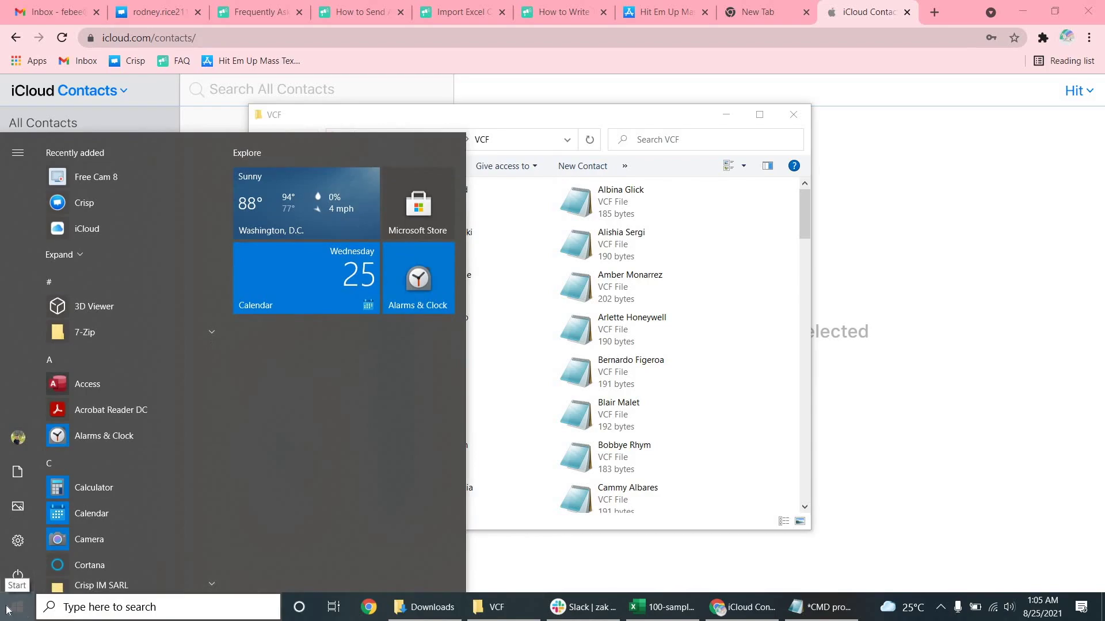
# - Open Command Prompt via Run and cd into the VCF folder using its copied path
pyautogui.write('run')
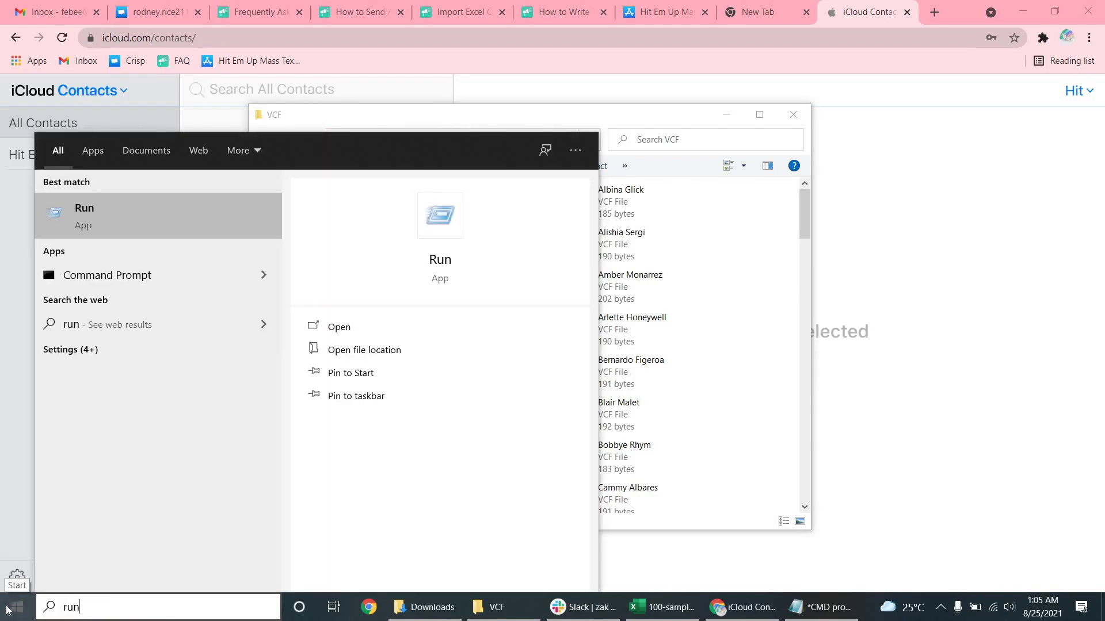
pyautogui.press('Return')
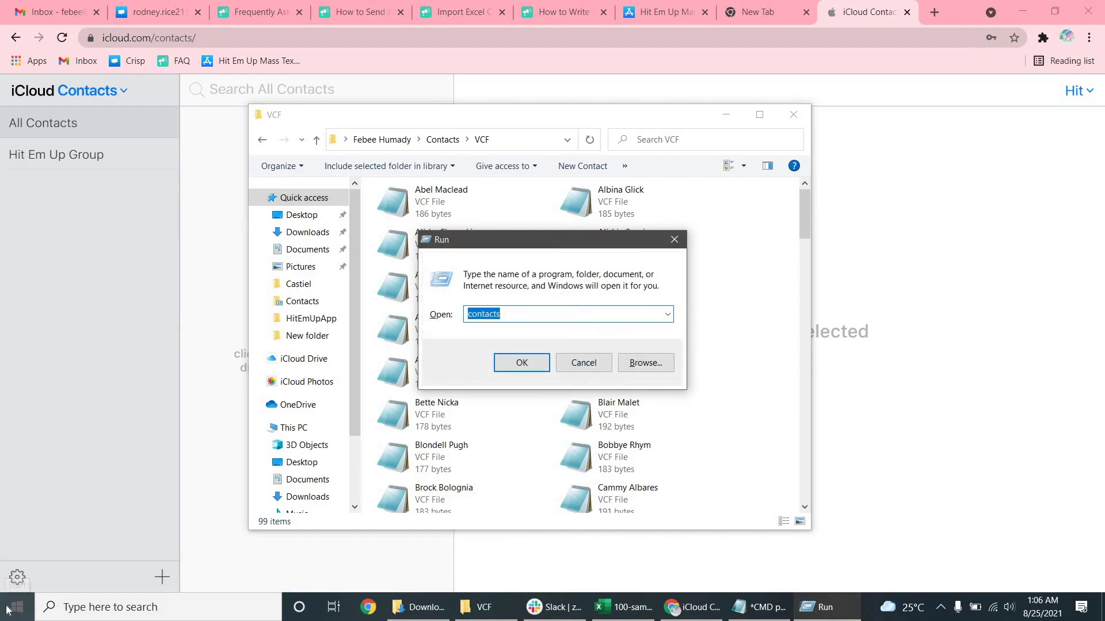
pyautogui.write('cmd')
pyautogui.press('Return')
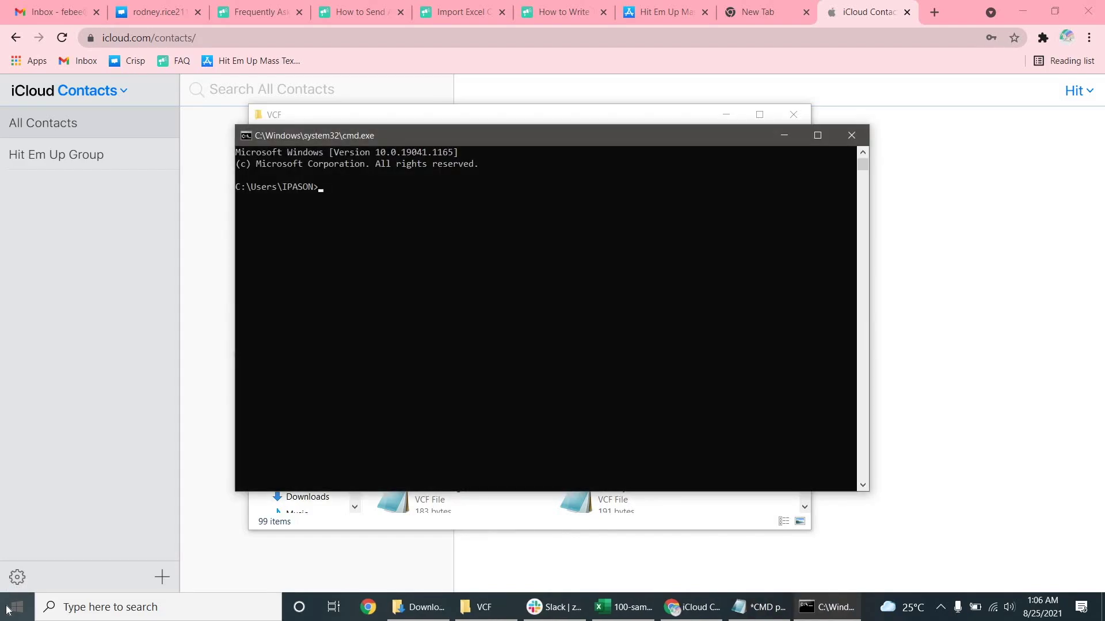
pyautogui.write('cd')
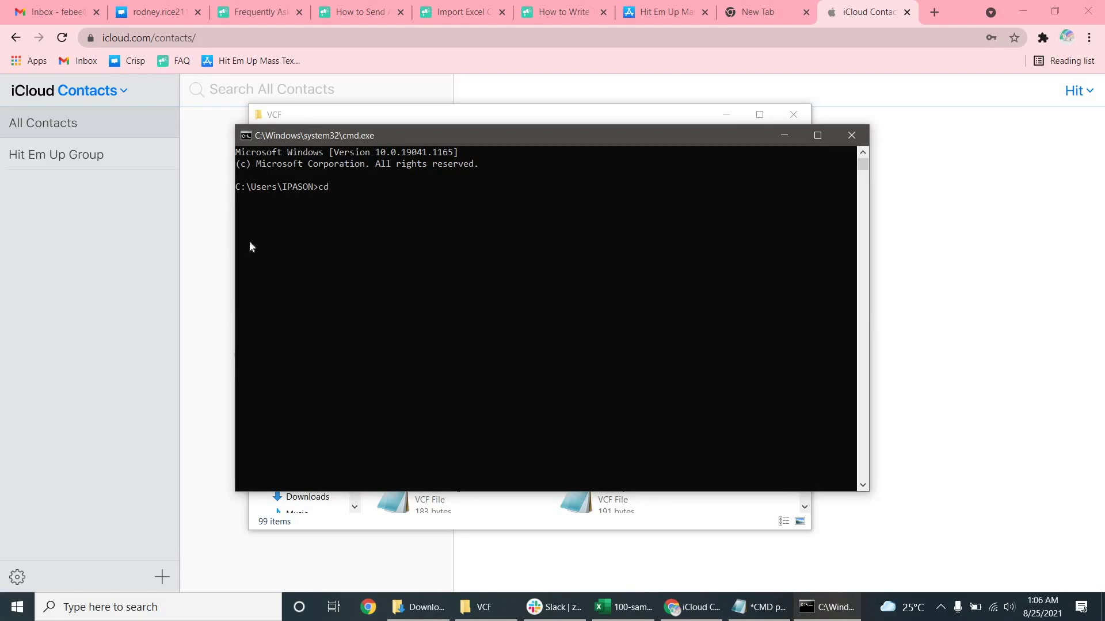
pyautogui.click(462, 119)
pyautogui.click(540, 139)
pyautogui.hotkey('ctrl', 'c')
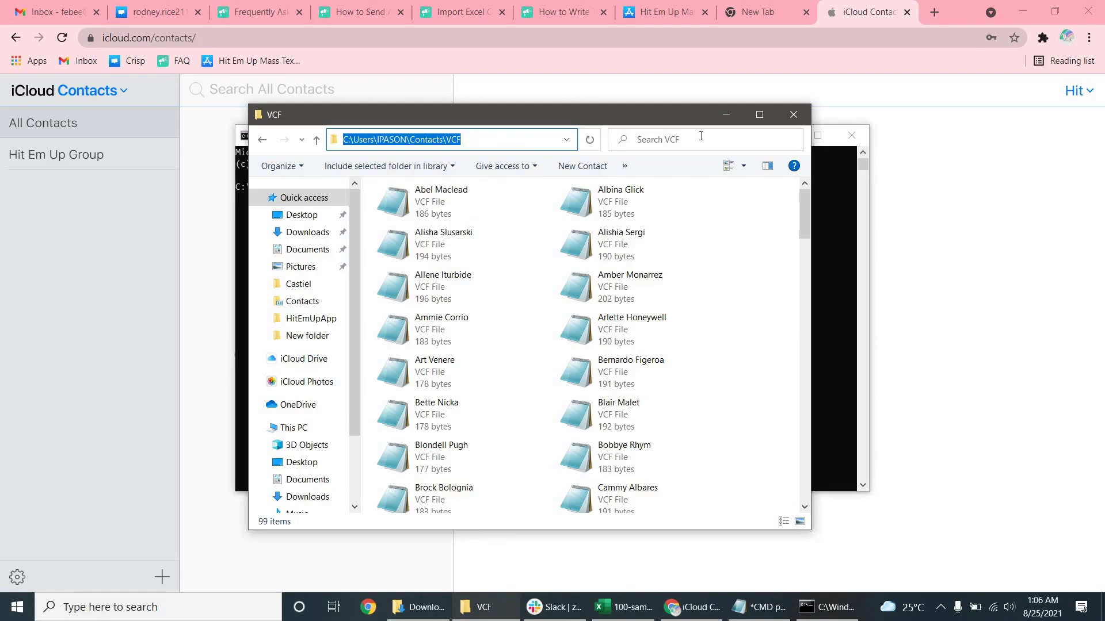
pyautogui.click(726, 114)
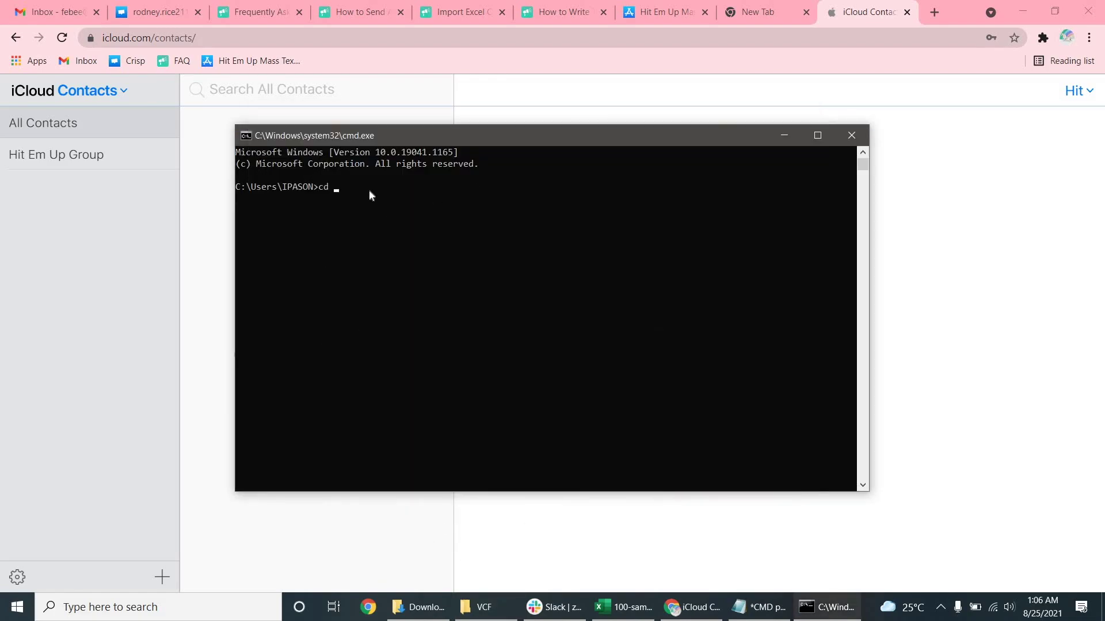
pyautogui.write('cd')
pyautogui.hotkey('ctrl', 'v')
pyautogui.press('Return')
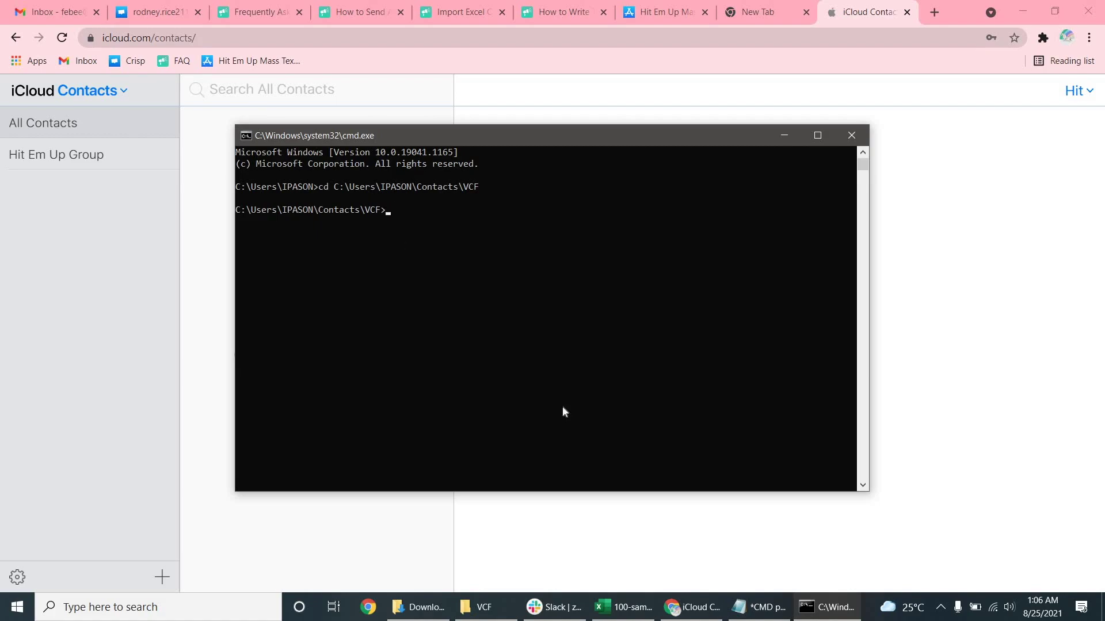
# - Run copy *.vcf allcontacts.vcf to merge all vCards into one file
pyautogui.click(760, 607)
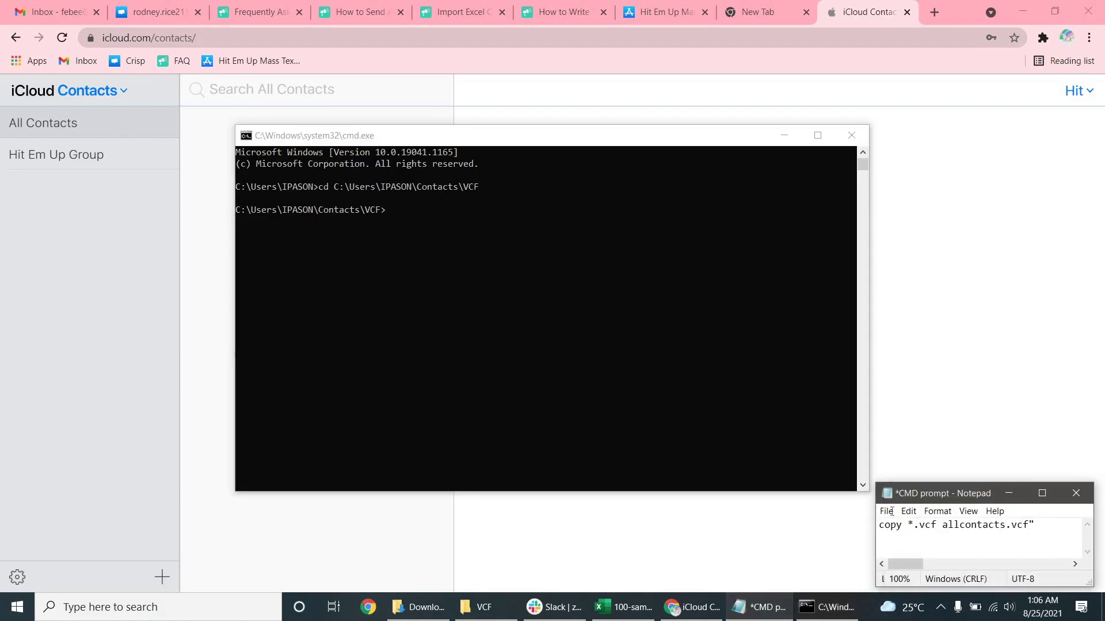
pyautogui.hotkey('ctrl', 'a')
pyautogui.hotkey('ctrl', 'c')
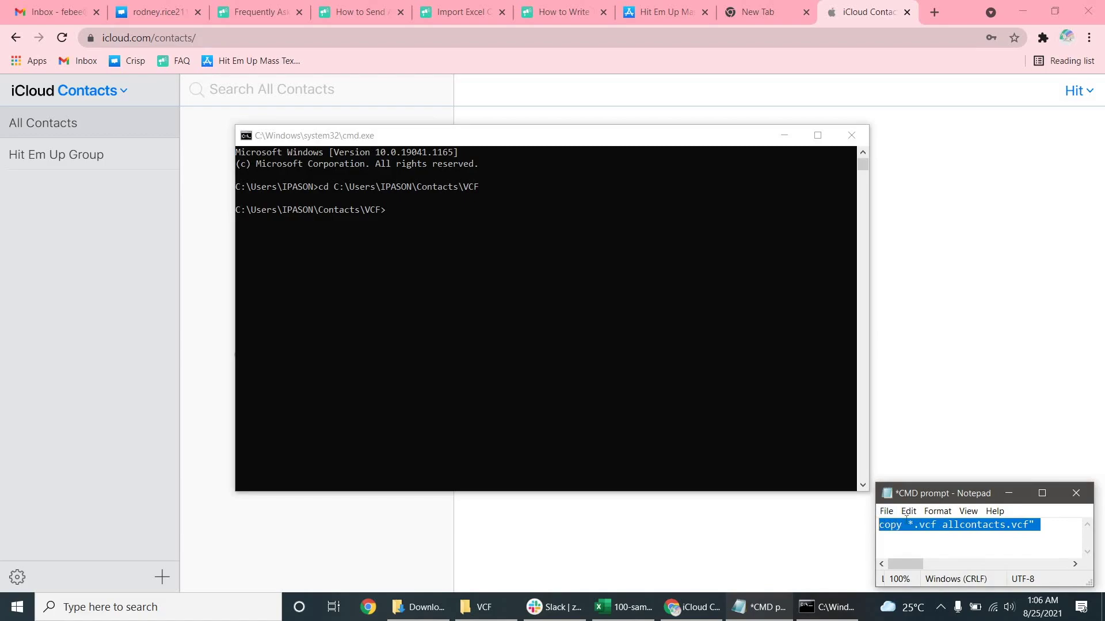
pyautogui.click(467, 215)
pyautogui.click(388, 216)
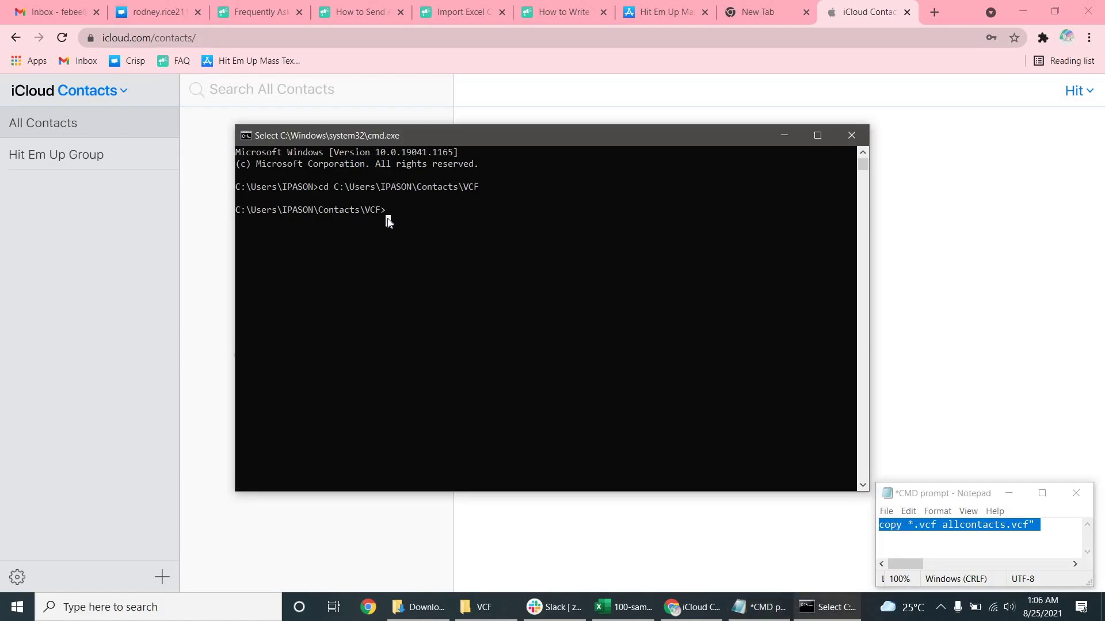
pyautogui.hotkey('ctrl', 'v')
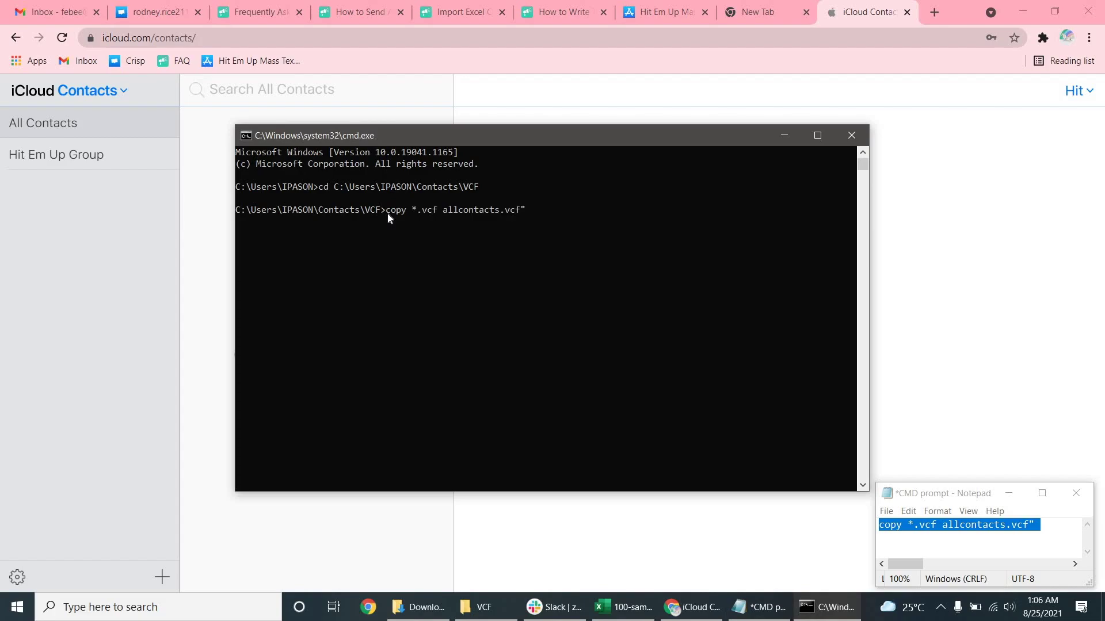
pyautogui.press('Return')
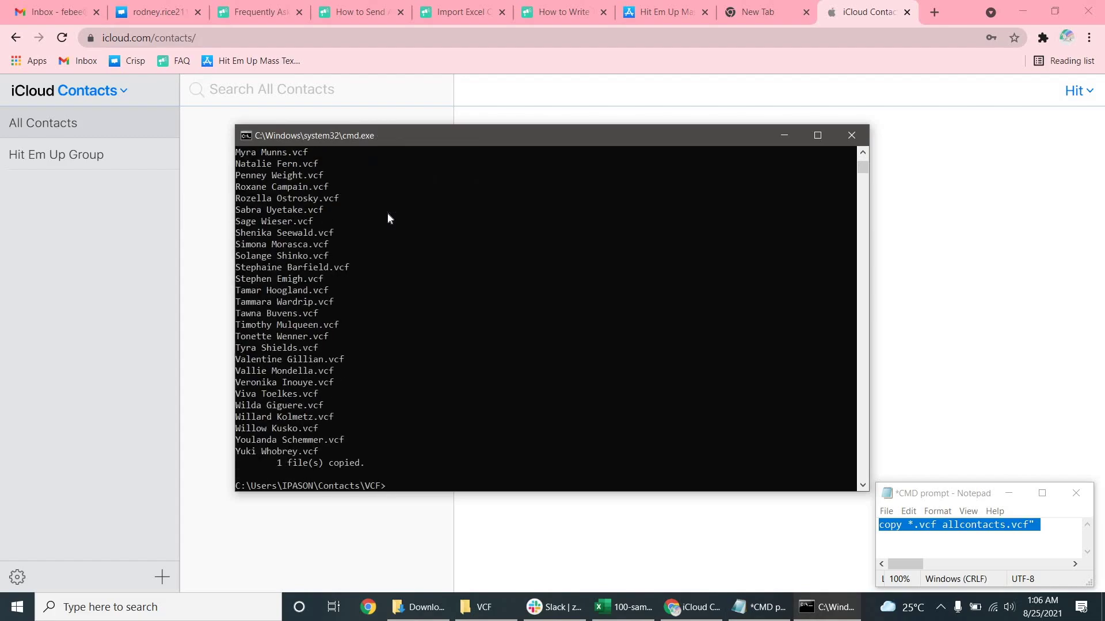
pyautogui.scroll(-3, 510, 312)
pyautogui.scroll(10, 466, 357)
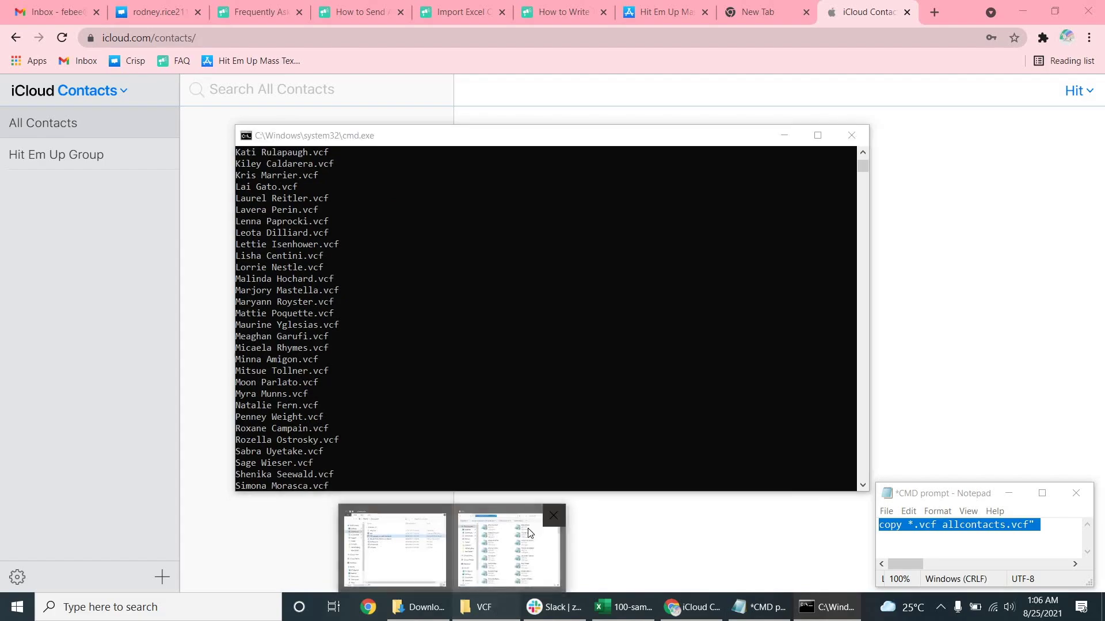
pyautogui.click(486, 607)
# - Open the merged allcontacts.vcf (18.6 KB) from the VCF folder in Notepad
pyautogui.click(451, 280)
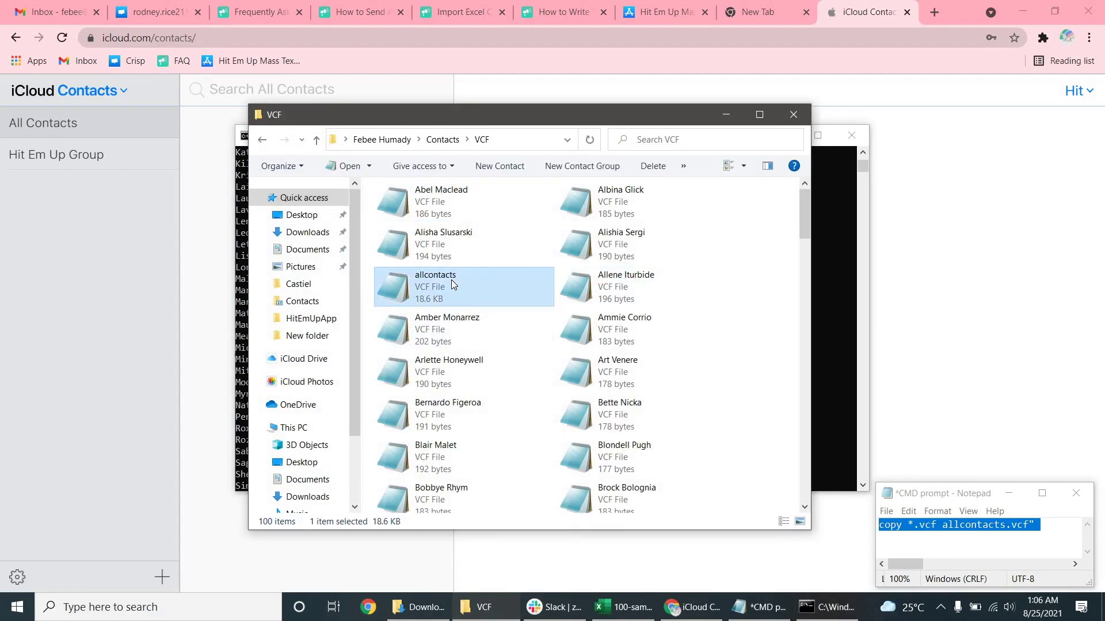
pyautogui.rightClick(420, 293)
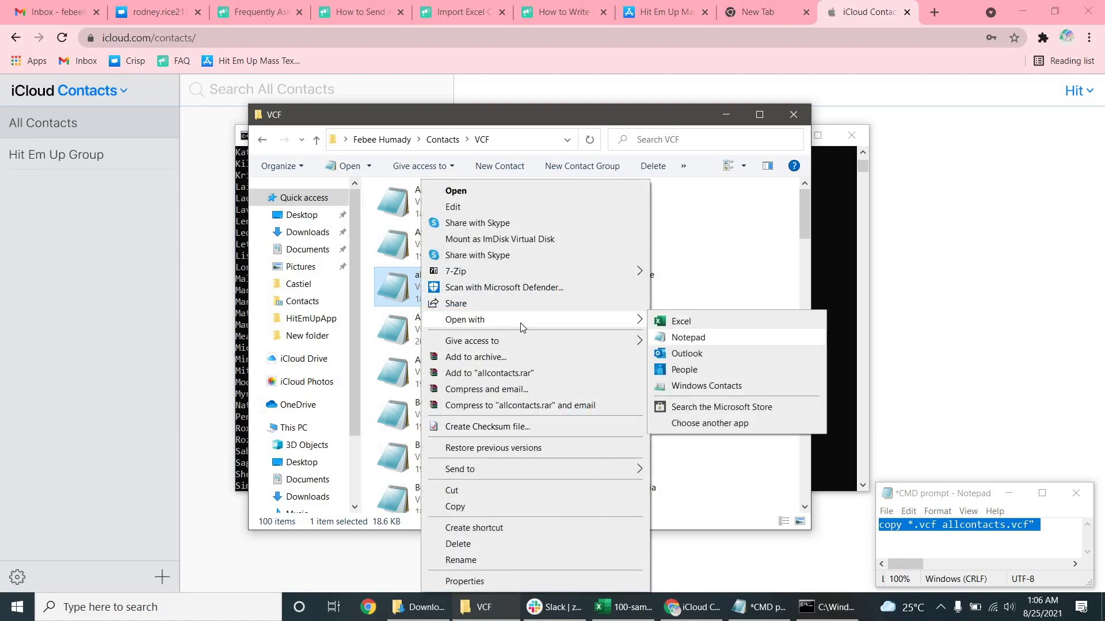
pyautogui.moveTo(520, 322)
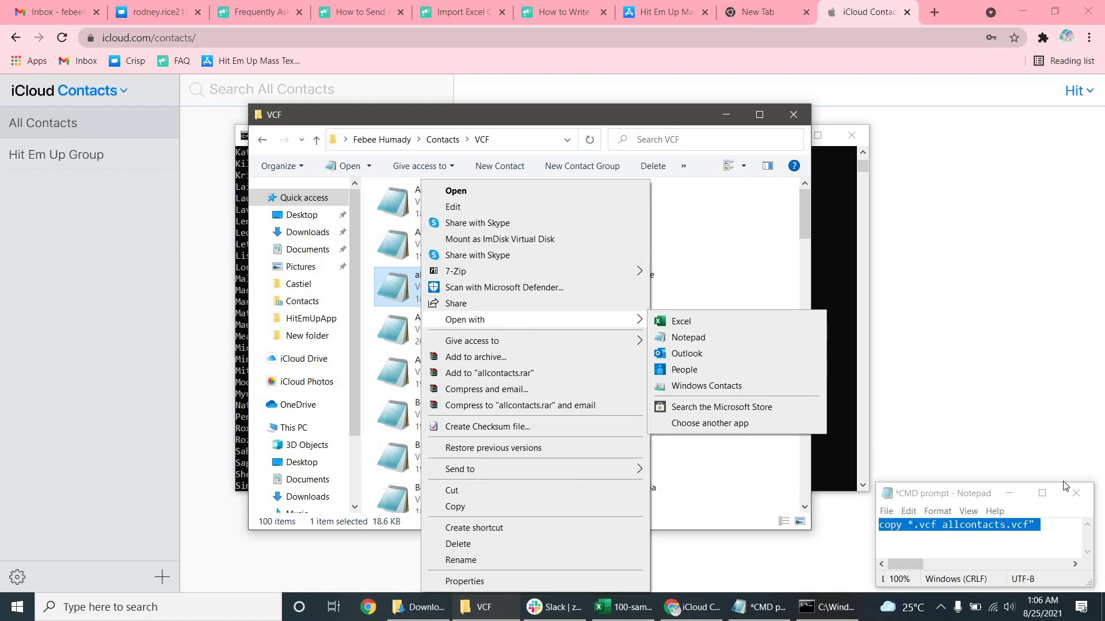
pyautogui.press('Escape')
pyautogui.rightClick(469, 292)
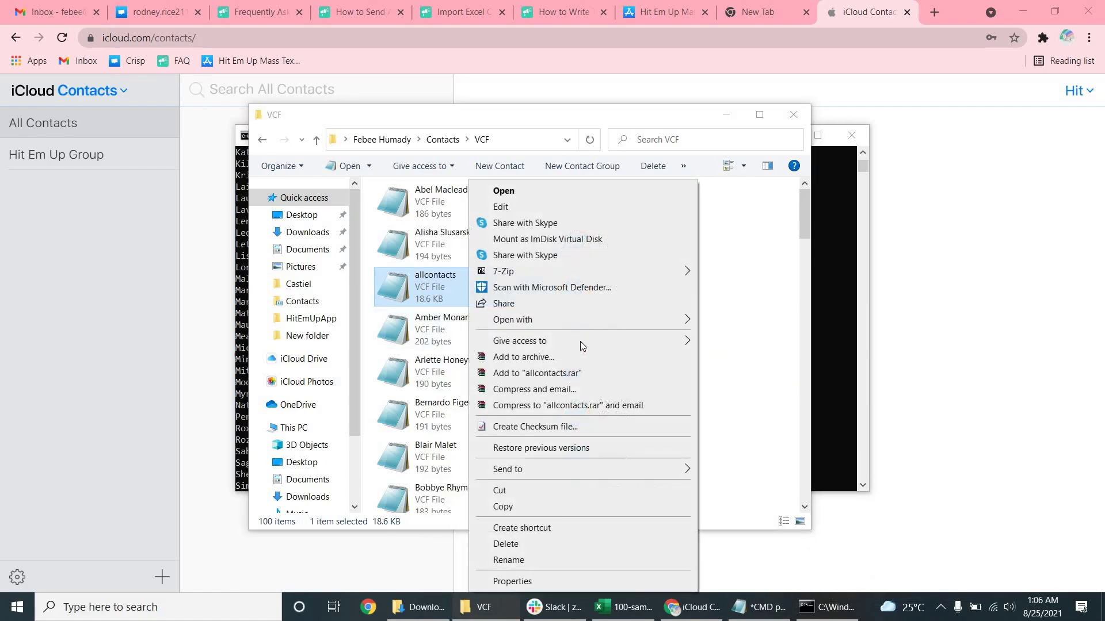
pyautogui.moveTo(584, 320)
pyautogui.click(779, 339)
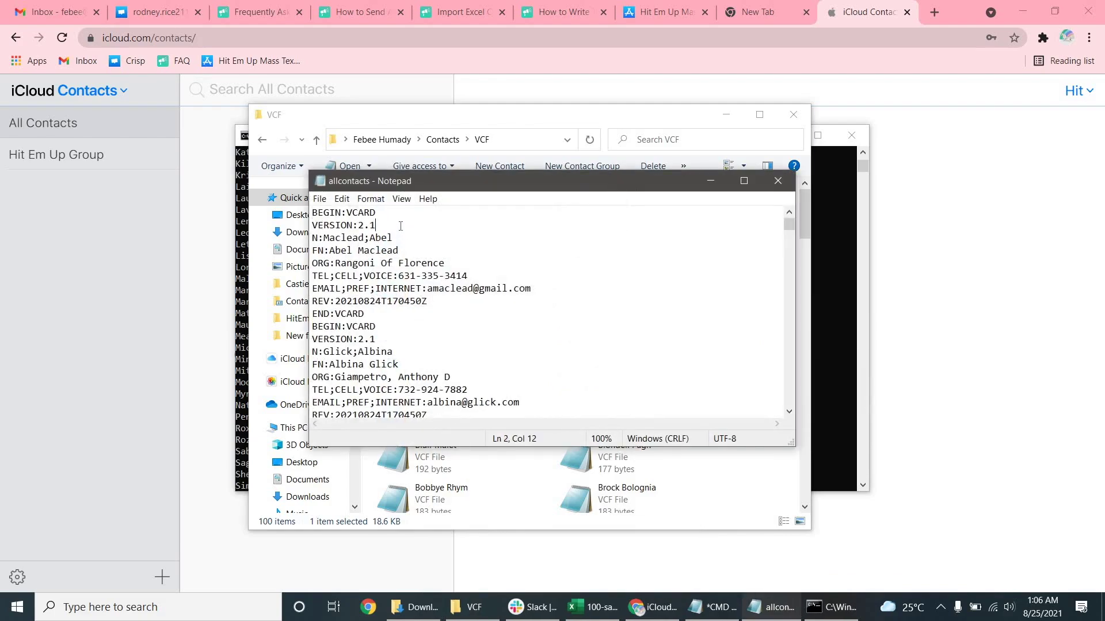
# - Enlarge the Notepad window to show more of the vCards
pyautogui.press('BackSpace')
pyautogui.press('BackSpace')
pyautogui.press('BackSpace')
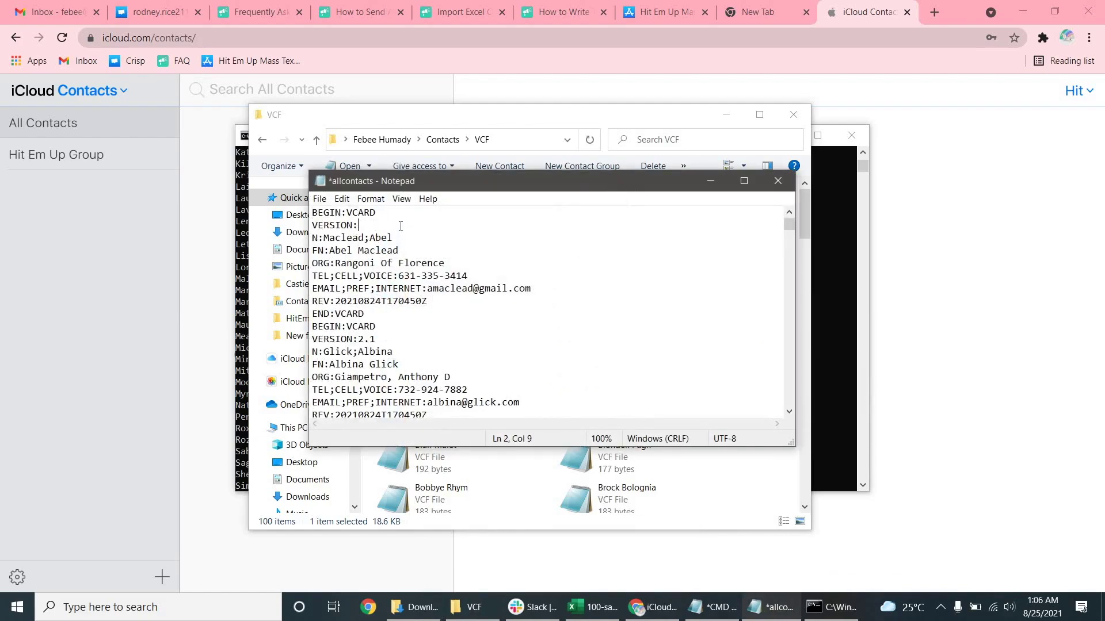
pyautogui.hotkey('ctrl', 'z')
pyautogui.click(400, 226)
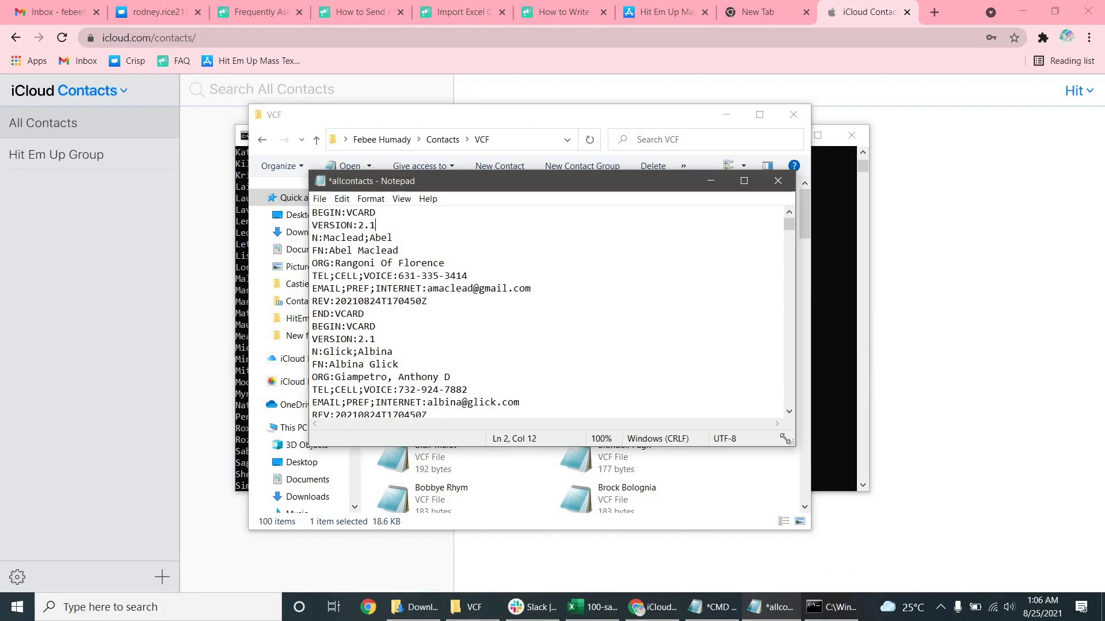
pyautogui.moveTo(791, 444); pyautogui.dragTo(978, 593)
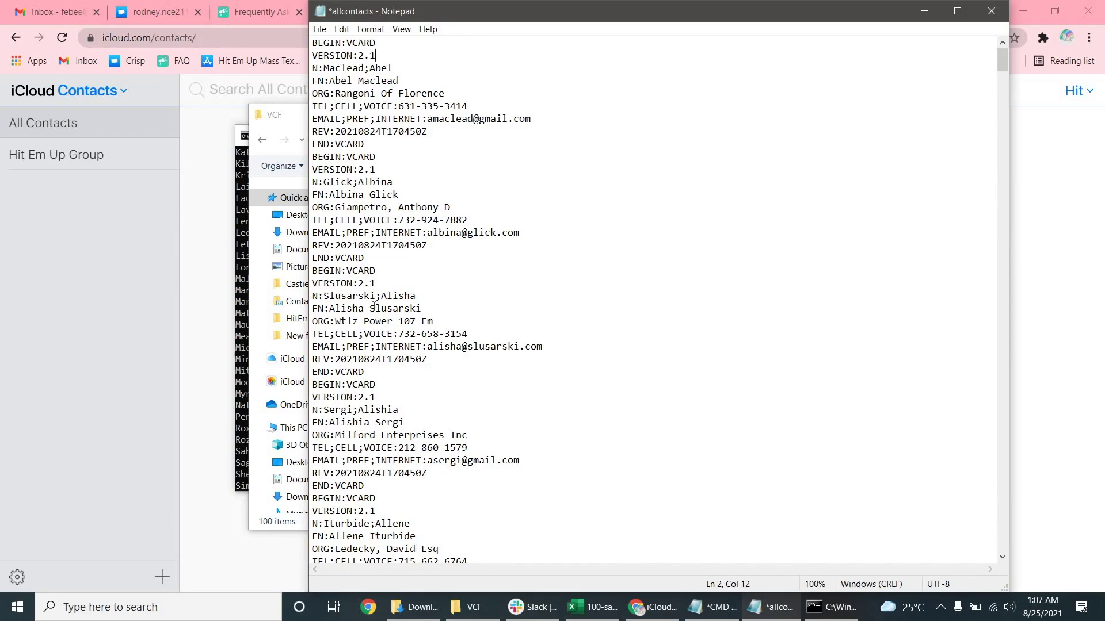
# - Change the first vCard's version line from VERSION:2.1 to VERSION:3.0
pyautogui.scroll(-20, 374, 305)
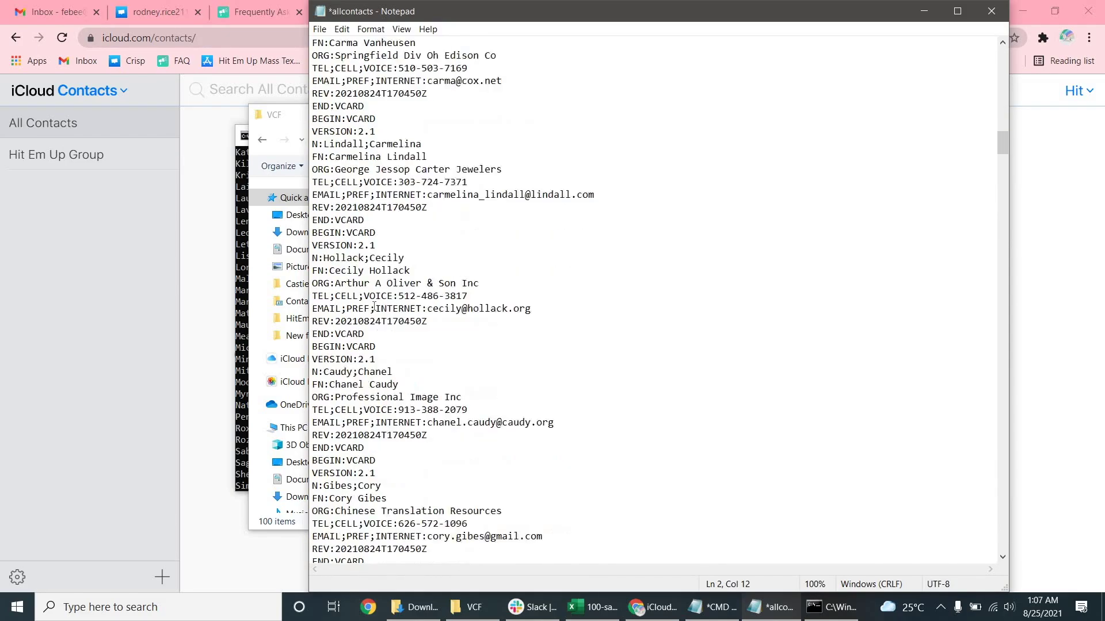
pyautogui.scroll(-15, 373, 305)
pyautogui.scroll(16, 374, 305)
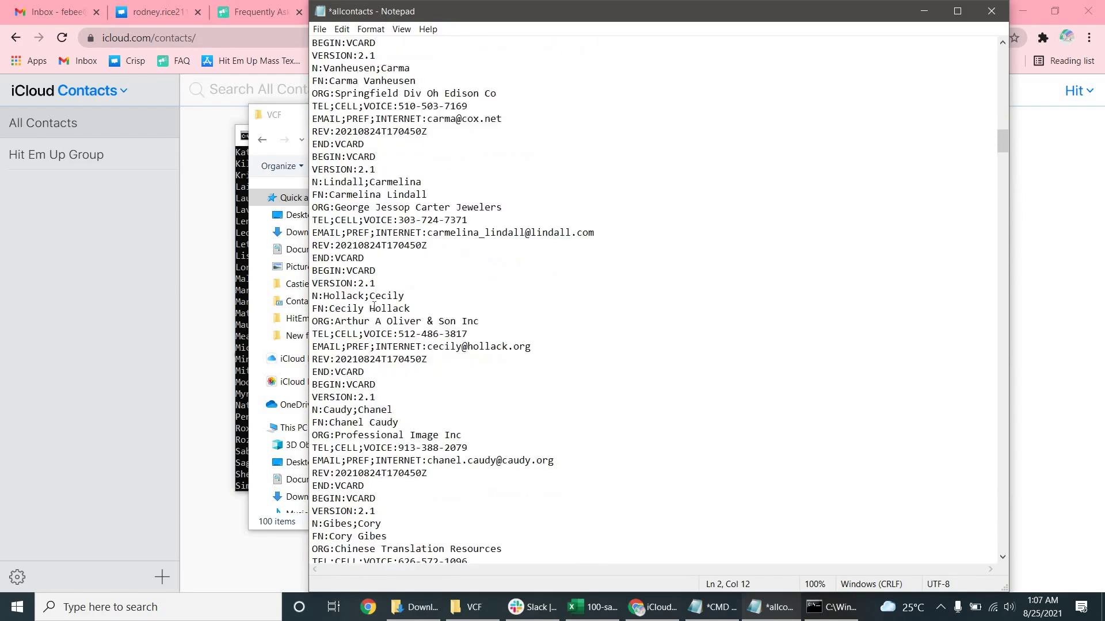
pyautogui.scroll(20, 374, 305)
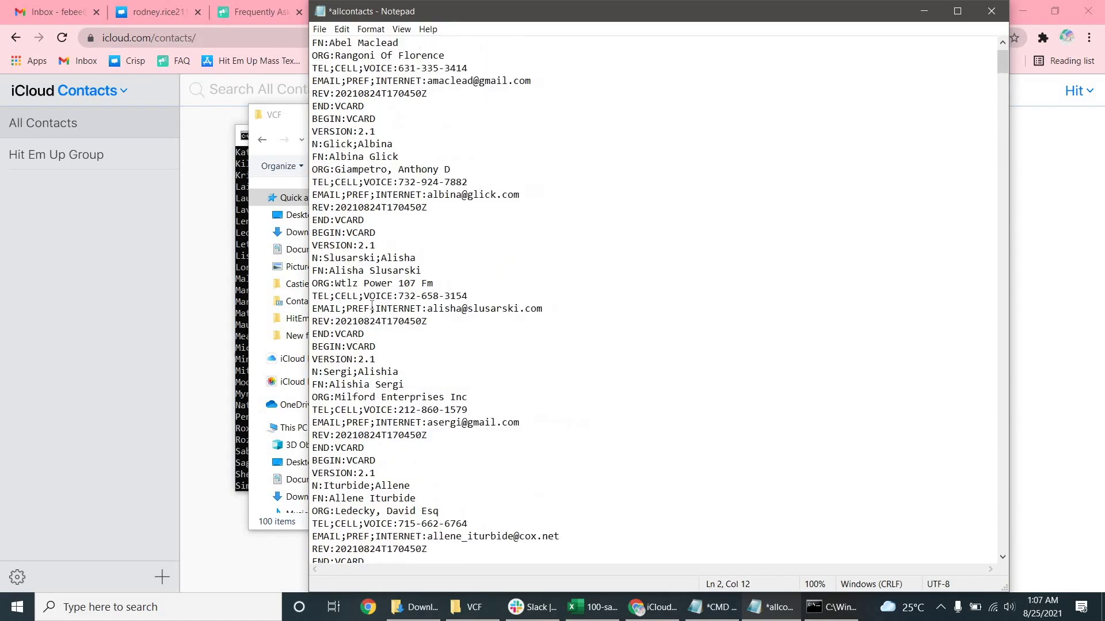
pyautogui.scroll(1, 372, 305)
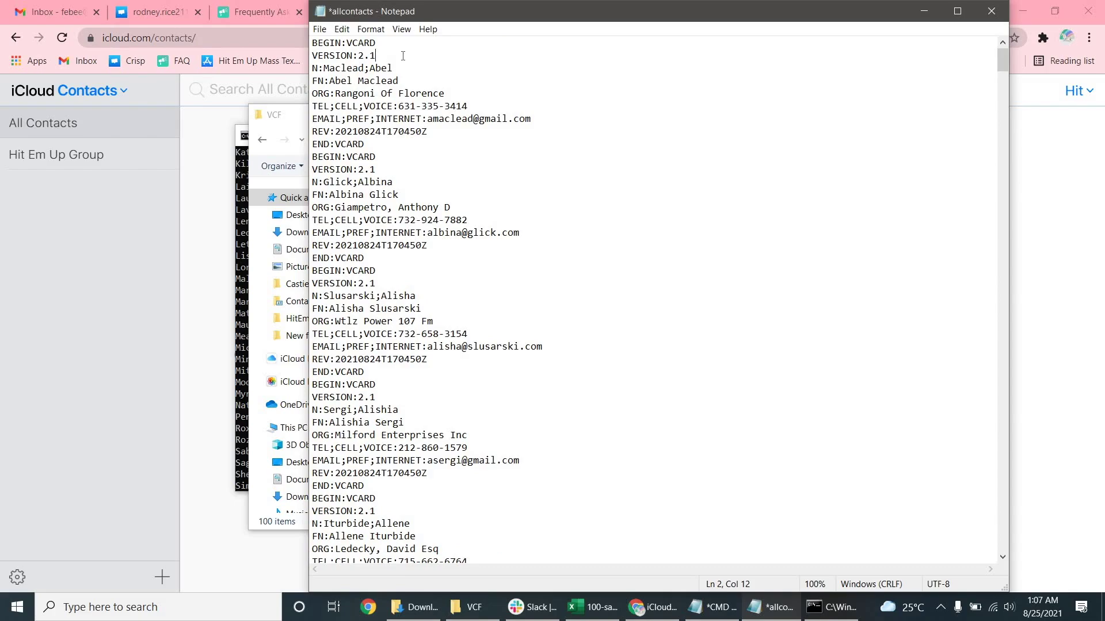
pyautogui.press('BackSpace')
pyautogui.press('BackSpace')
pyautogui.press('BackSpace')
pyautogui.write('3.')
# - Replace every VERSION:2.1 with VERSION:3.0 throughout allcontacts.vcf
pyautogui.click(342, 31)
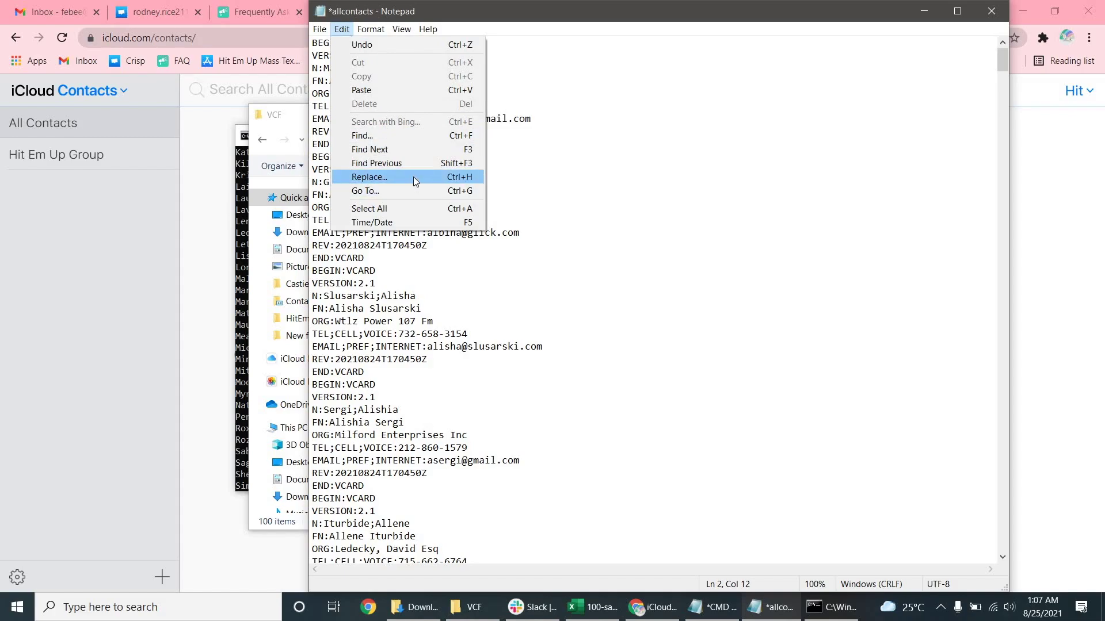
pyautogui.click(415, 182)
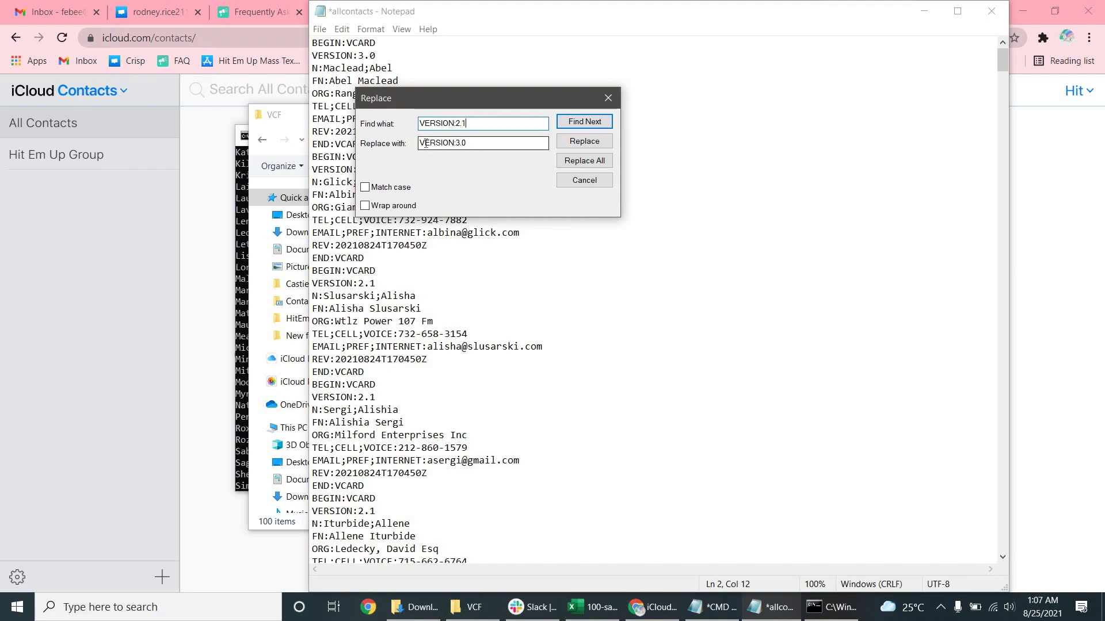
pyautogui.click(583, 164)
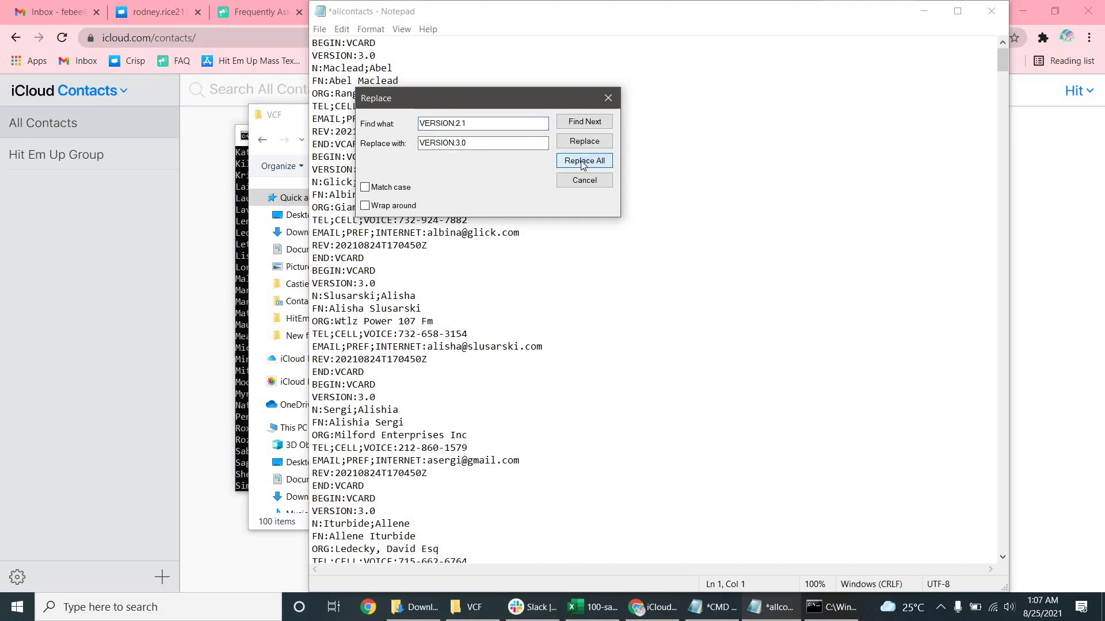
pyautogui.click(608, 98)
# - Save the updated allcontacts.vcf and minimize Notepad
pyautogui.scroll(-20, 440, 179)
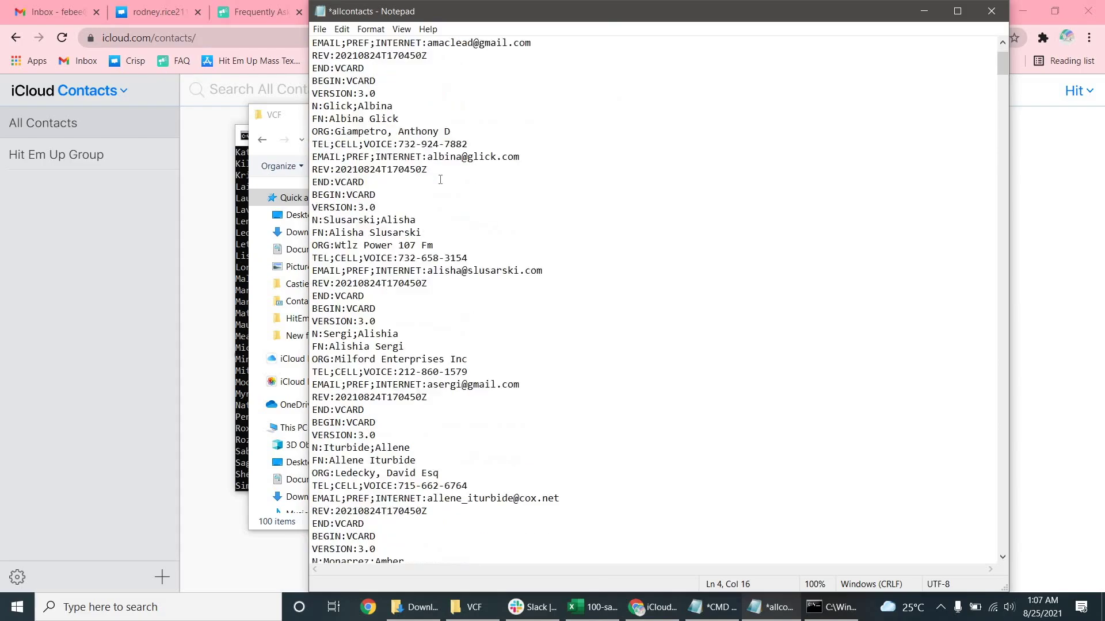
pyautogui.scroll(-20, 460, 208)
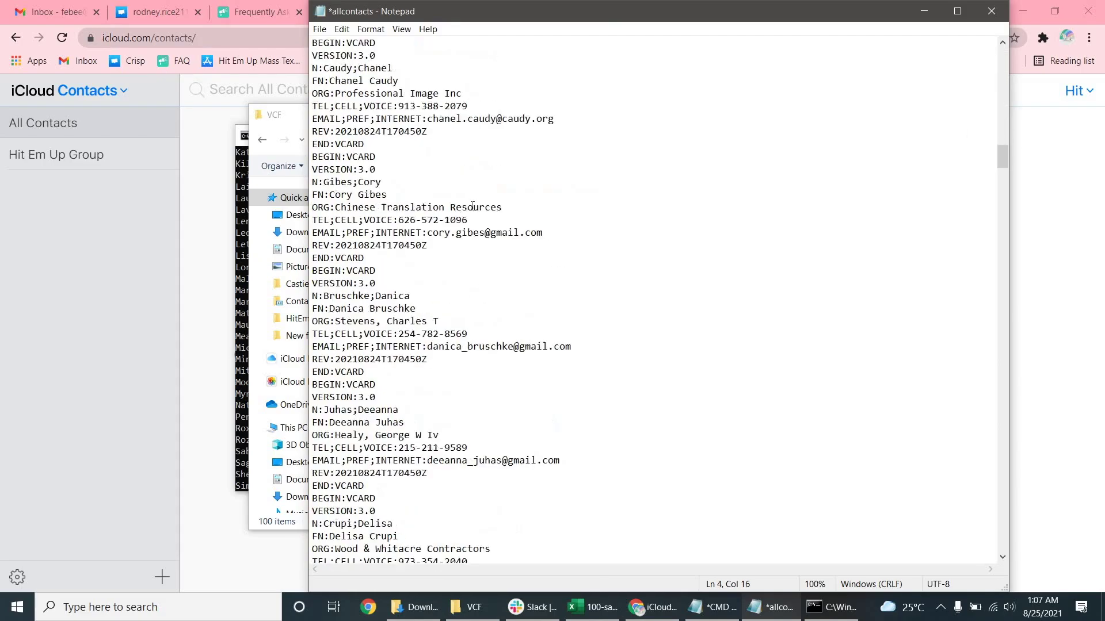
pyautogui.scroll(12, 470, 203)
pyautogui.scroll(20, 470, 203)
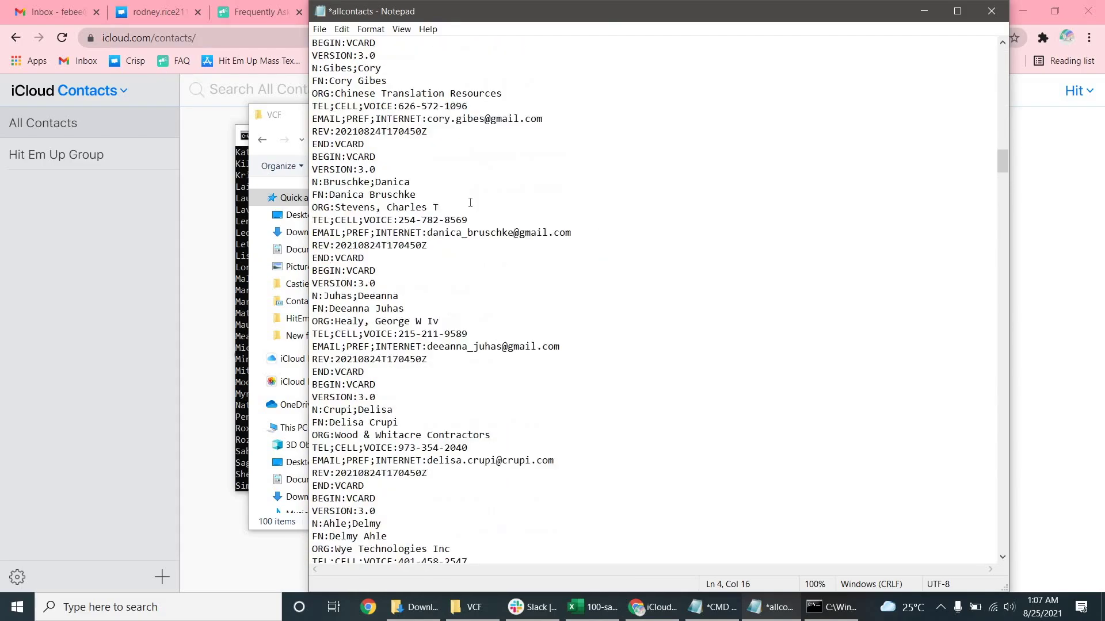
pyautogui.scroll(20, 470, 202)
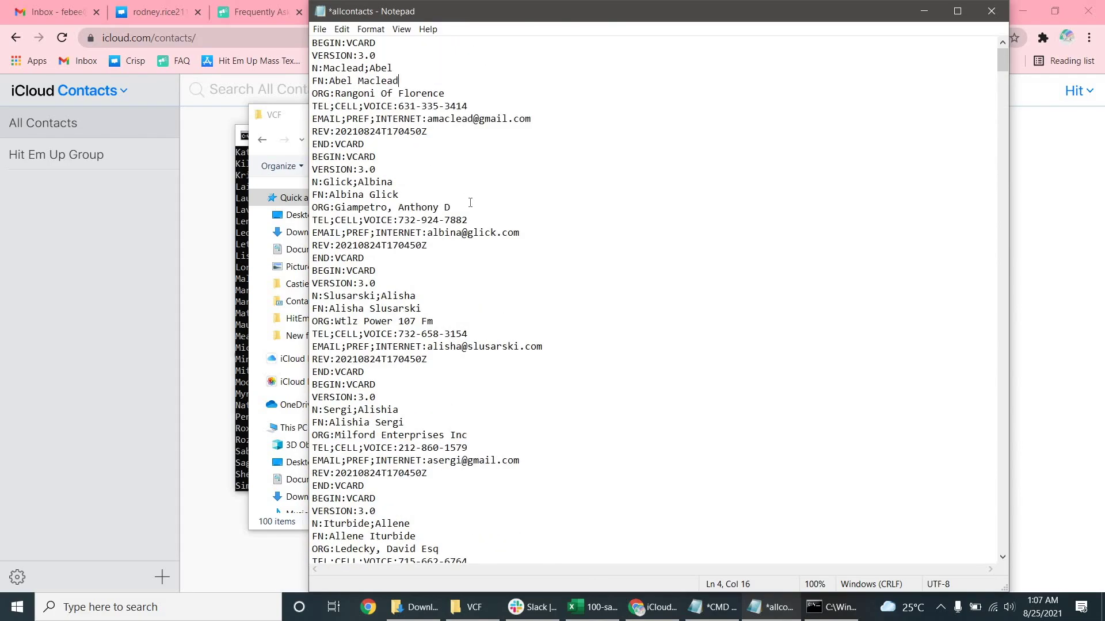
pyautogui.hotkey('ctrl', 's')
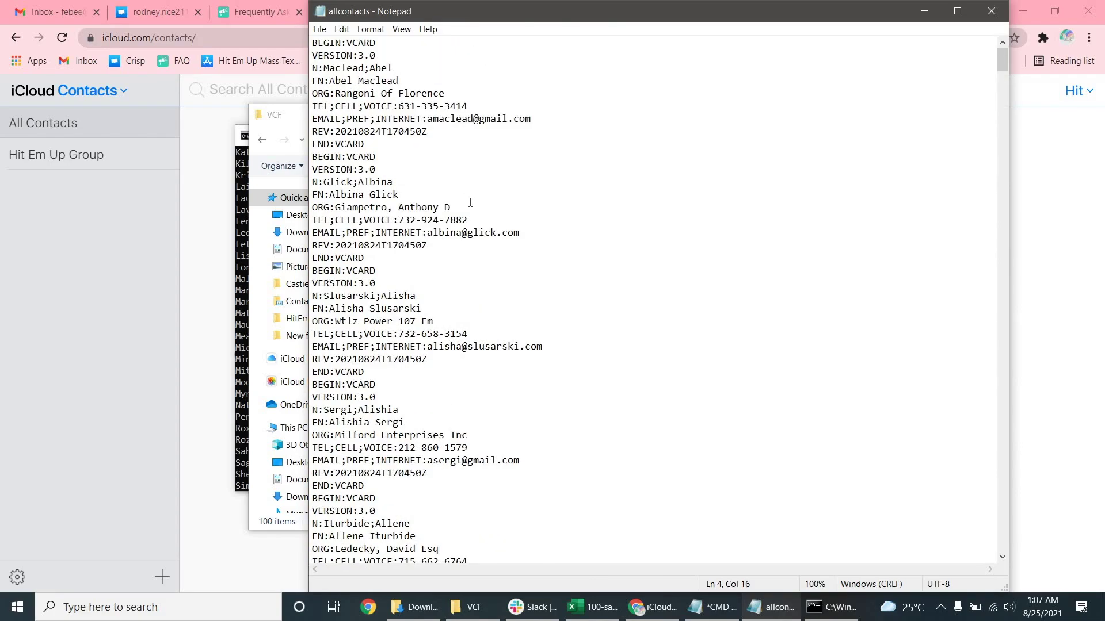
pyautogui.click(926, 9)
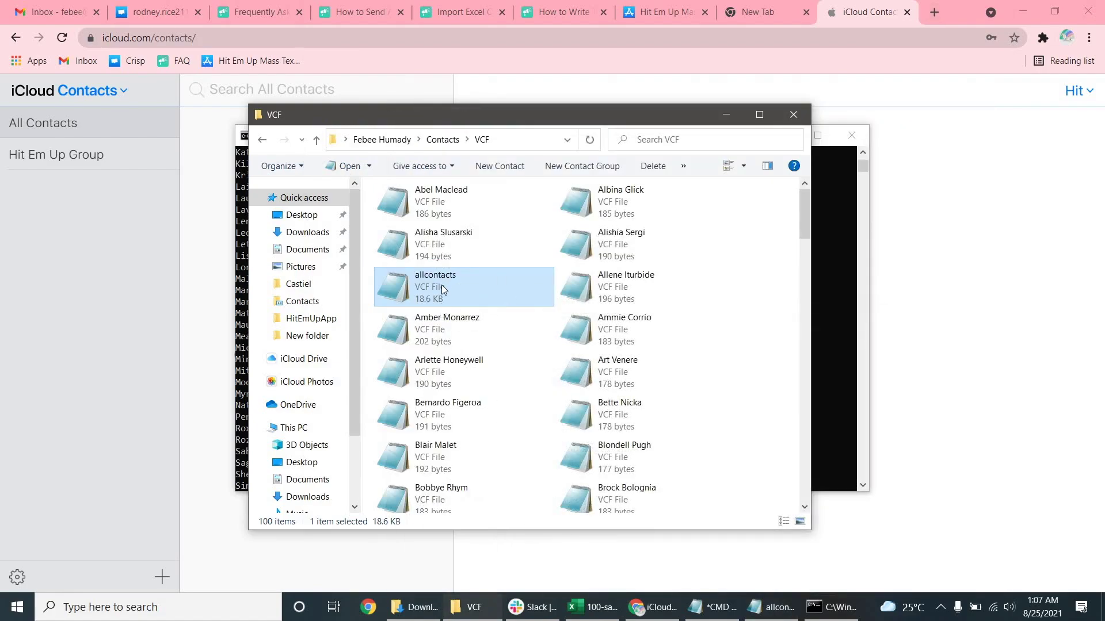
# - Move allcontacts.vcf from the VCF folder onto the desktop beside a smaller browser window
pyautogui.click(1022, 12)
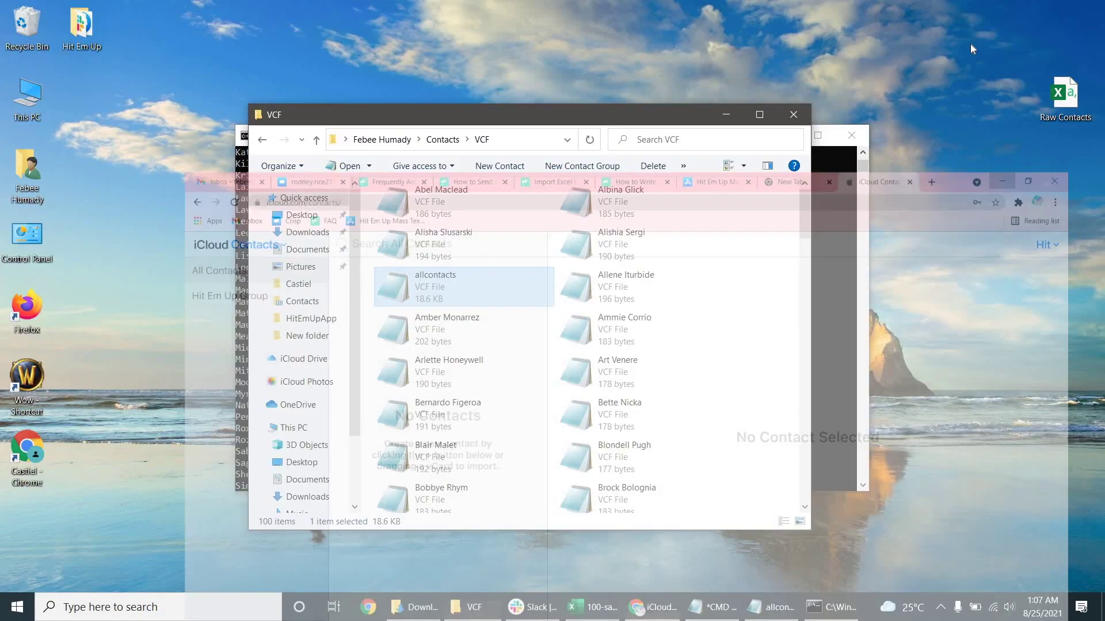
pyautogui.moveTo(425, 289); pyautogui.dragTo(1057, 212)
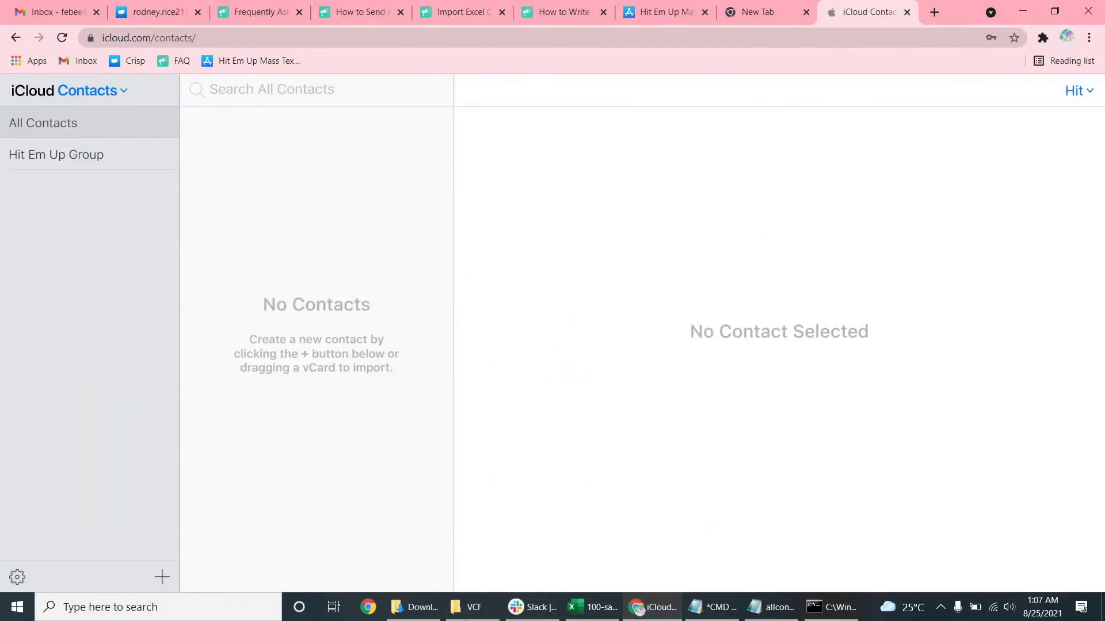
pyautogui.click(1054, 11)
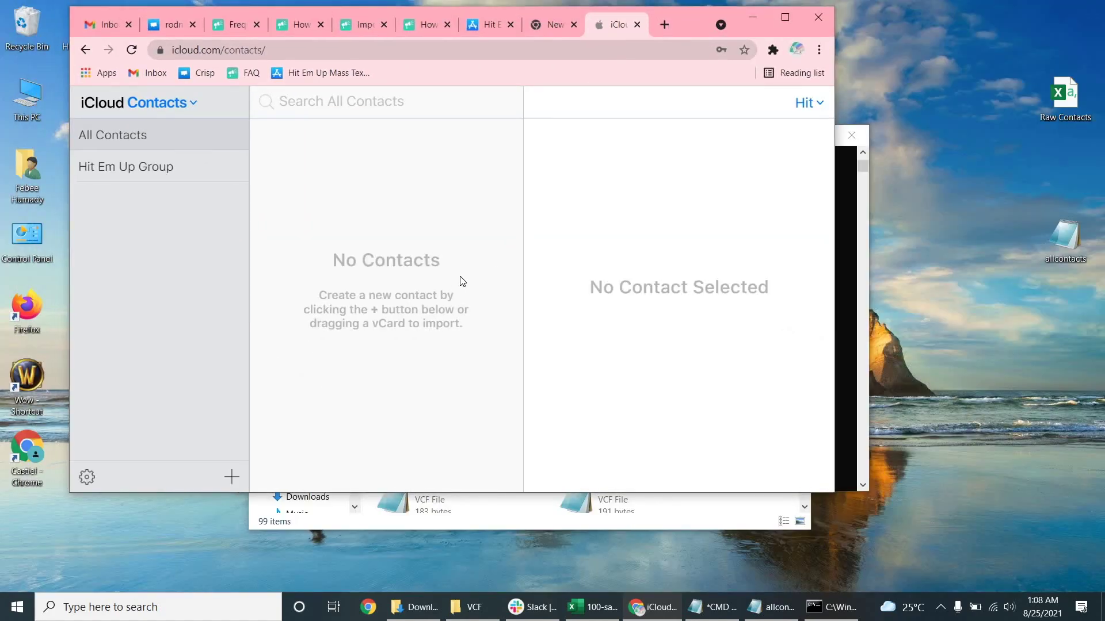
pyautogui.moveTo(1054, 243); pyautogui.dragTo(371, 222)
# - Drop allcontacts.vcf onto the iCloud Hit Em Up Group to import its 99 contacts
pyautogui.click(133, 167)
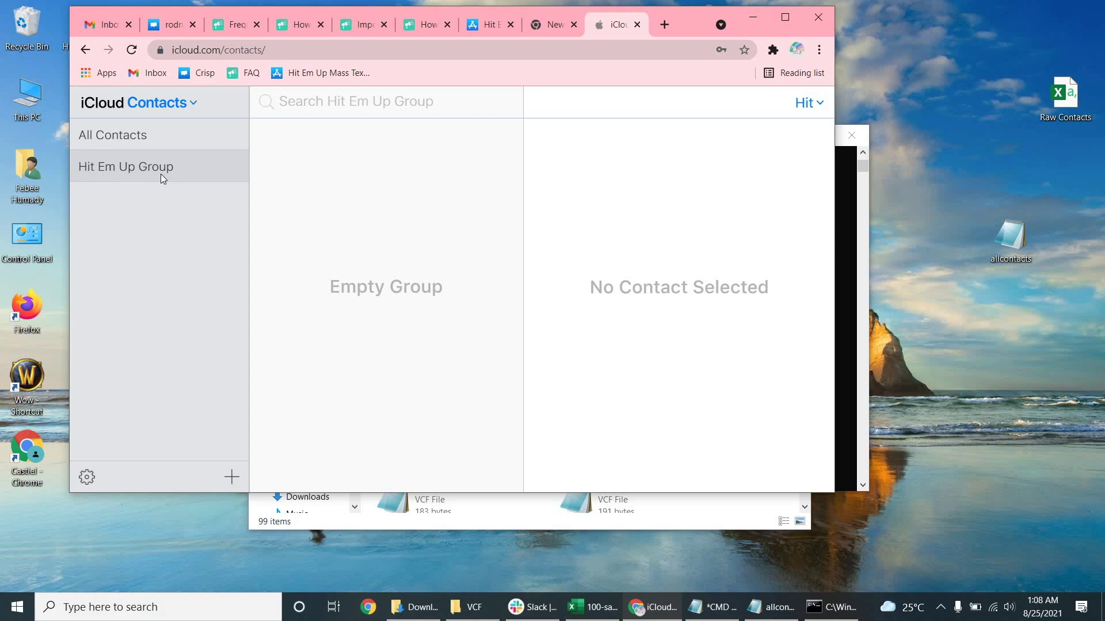
pyautogui.moveTo(1010, 238); pyautogui.dragTo(315, 265)
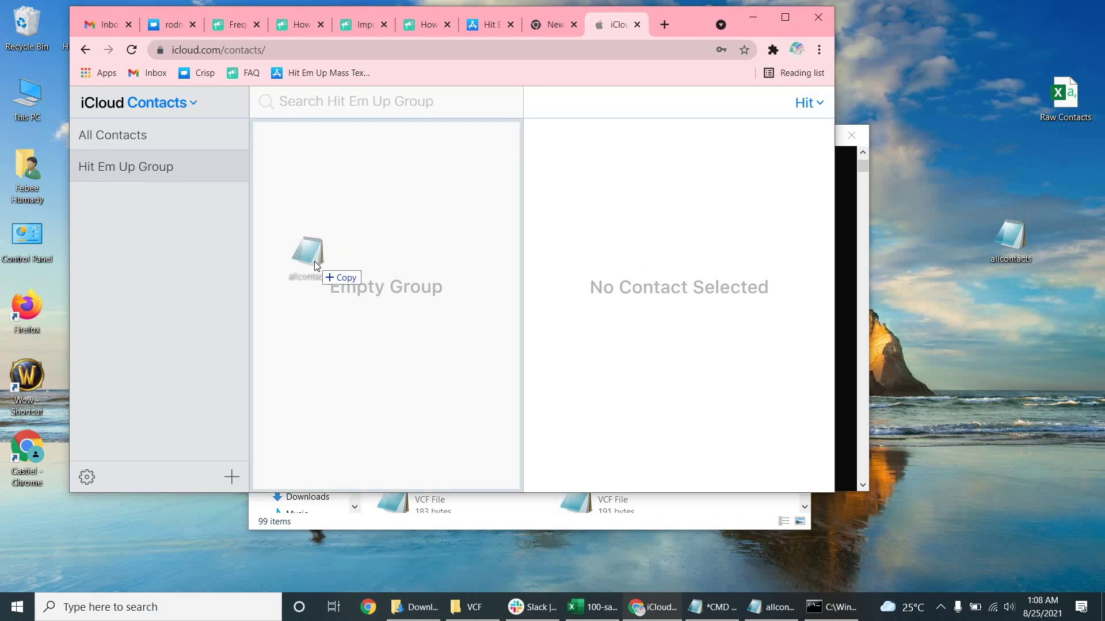
pyautogui.moveTo(315, 266); pyautogui.dragTo(315, 266)
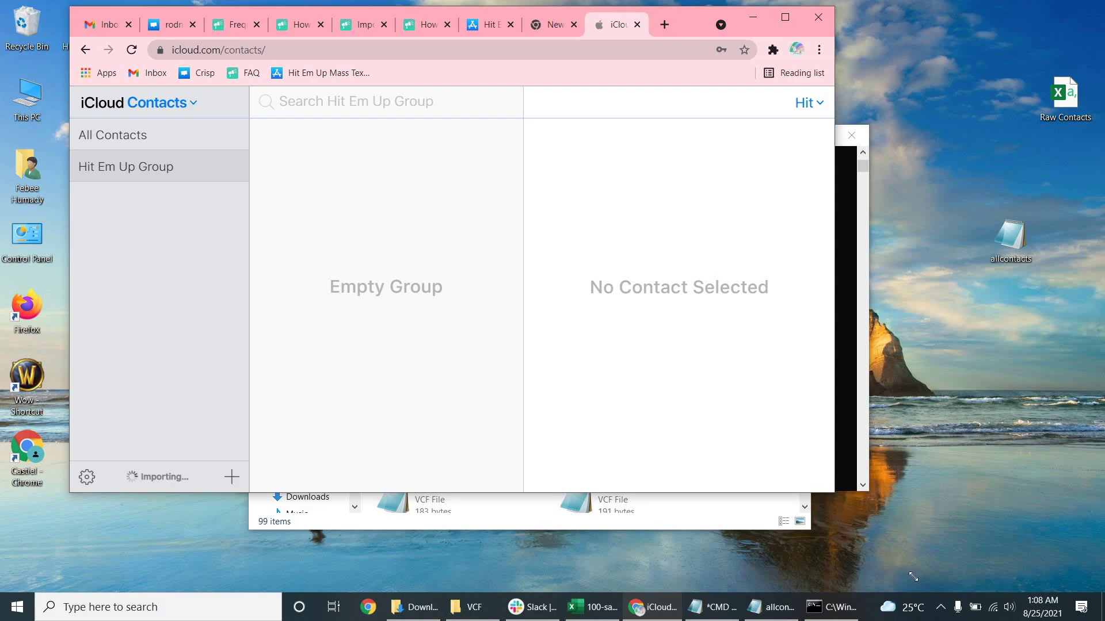
pyautogui.moveTo(913, 576); pyautogui.dragTo(939, 590)
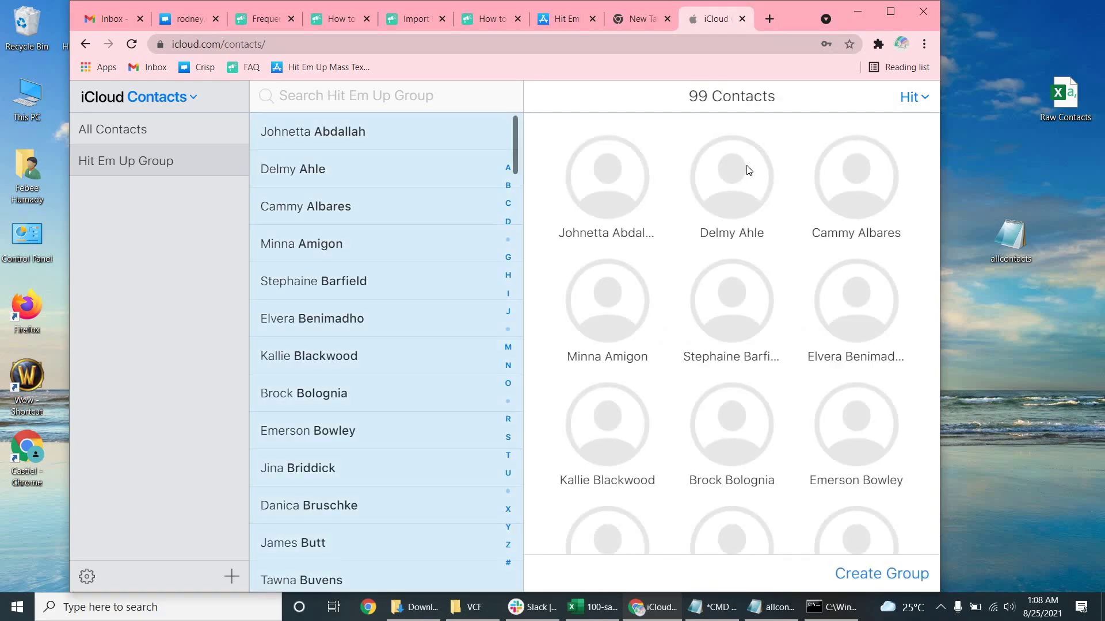
# - Check the first five imported contacts' cards for company, mobile number and email
pyautogui.scroll(-10, 762, 337)
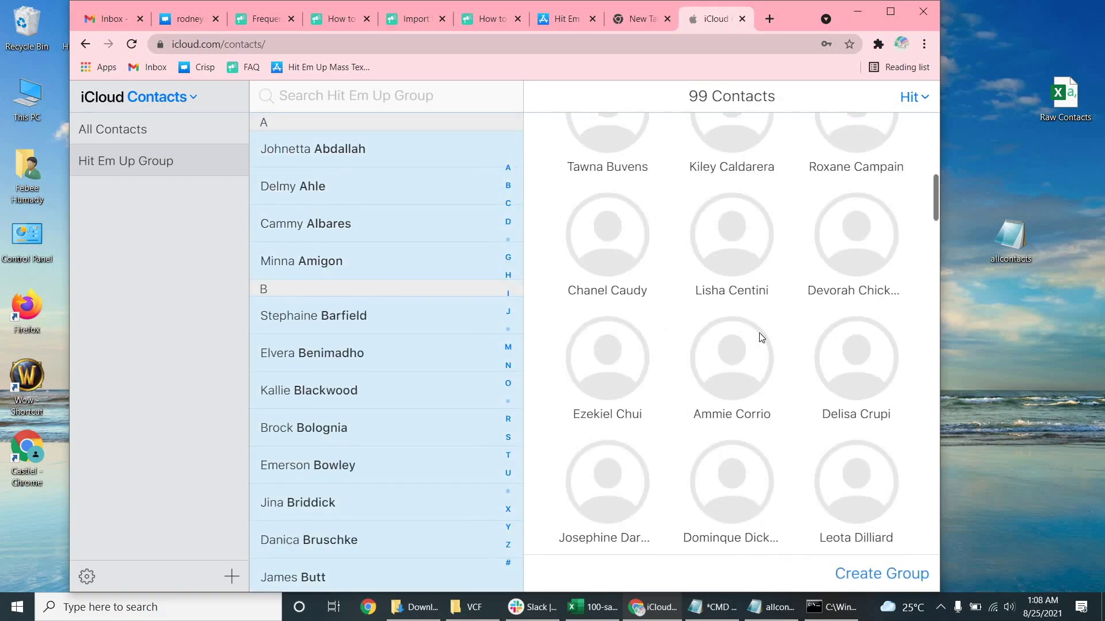
pyautogui.scroll(-8, 757, 343)
pyautogui.scroll(15, 757, 342)
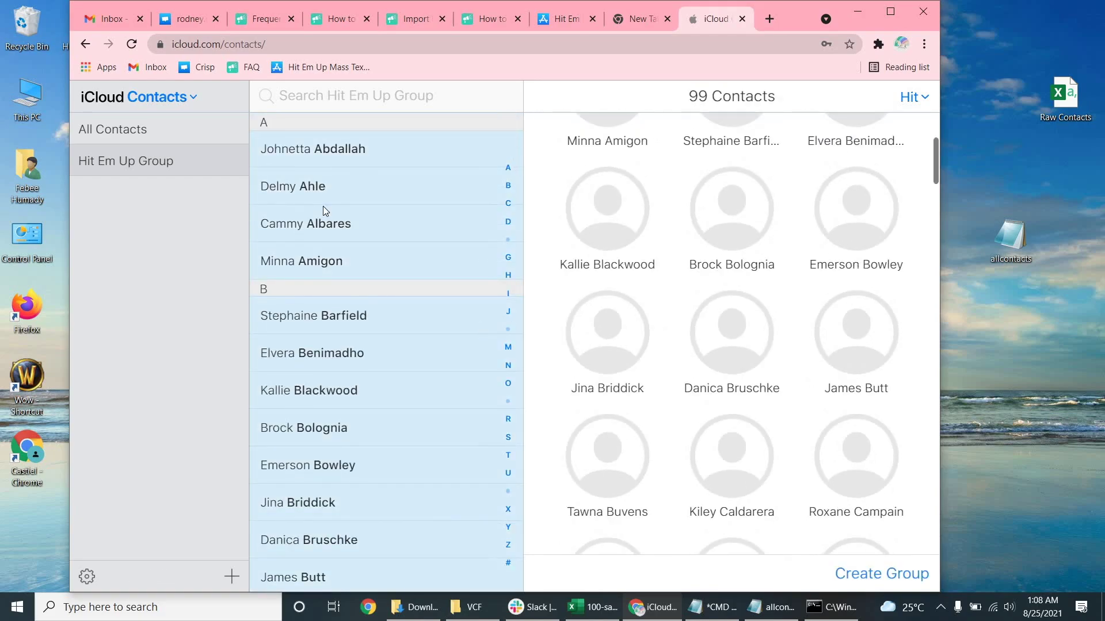
pyautogui.click(320, 154)
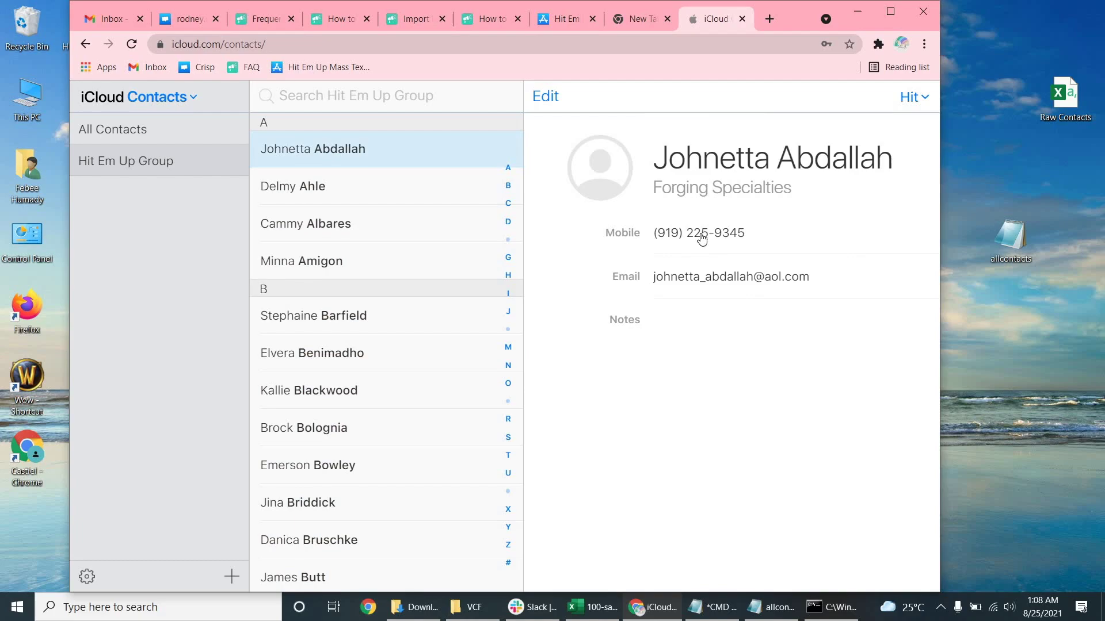
pyautogui.click(328, 192)
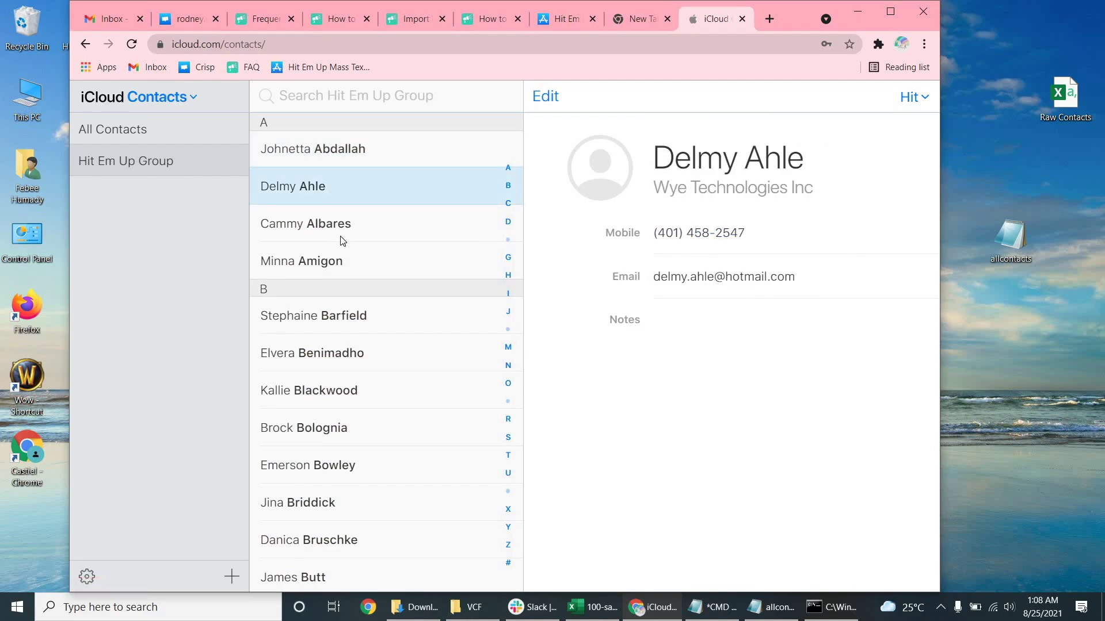
pyautogui.click(368, 228)
pyautogui.click(358, 263)
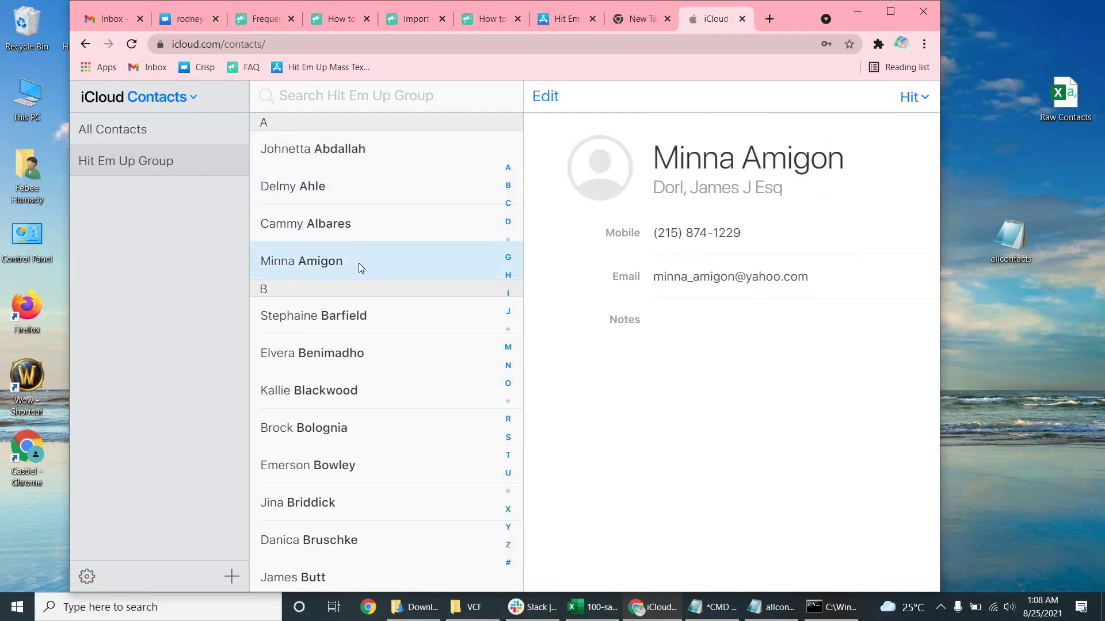
pyautogui.click(366, 323)
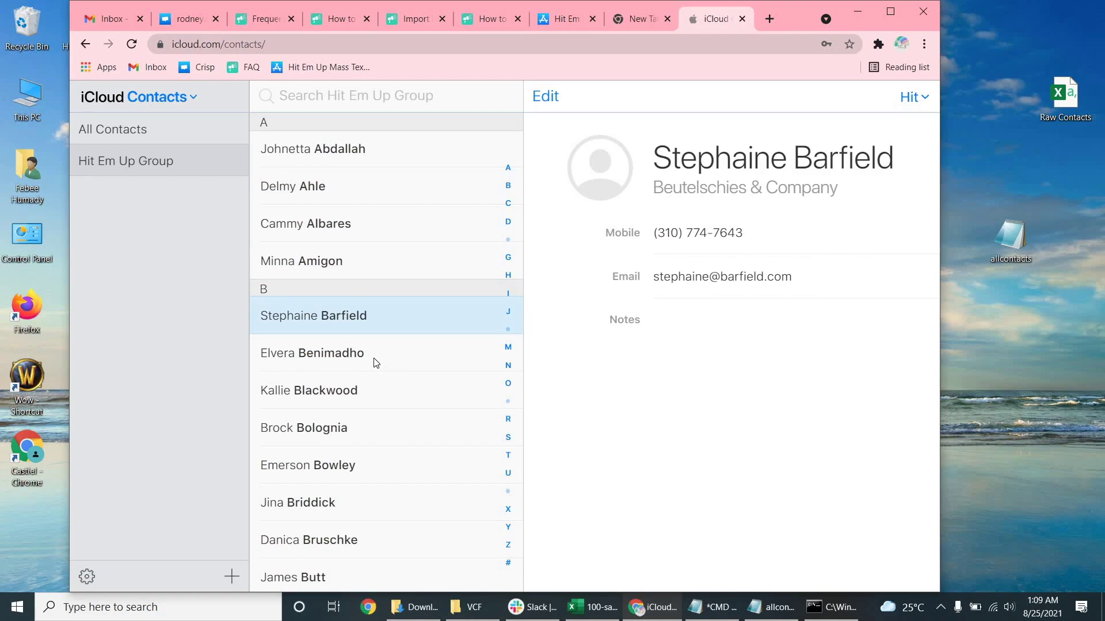